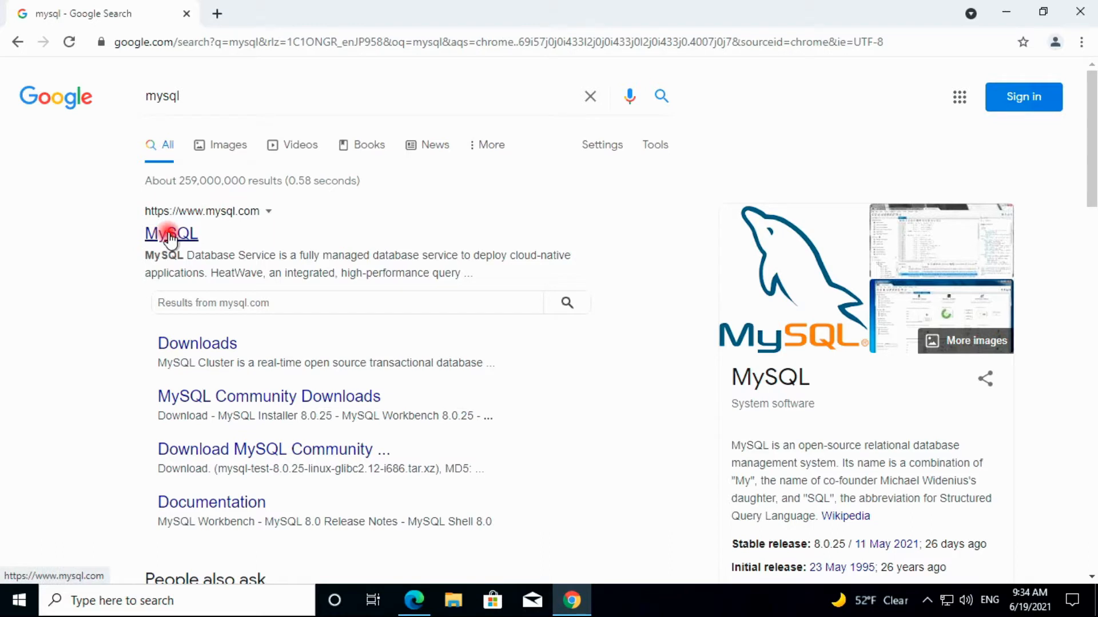
Open the official MySQL site from the search results, go to Downloads and open MySQL Community (GPL) Downloads
left_click(170, 235)
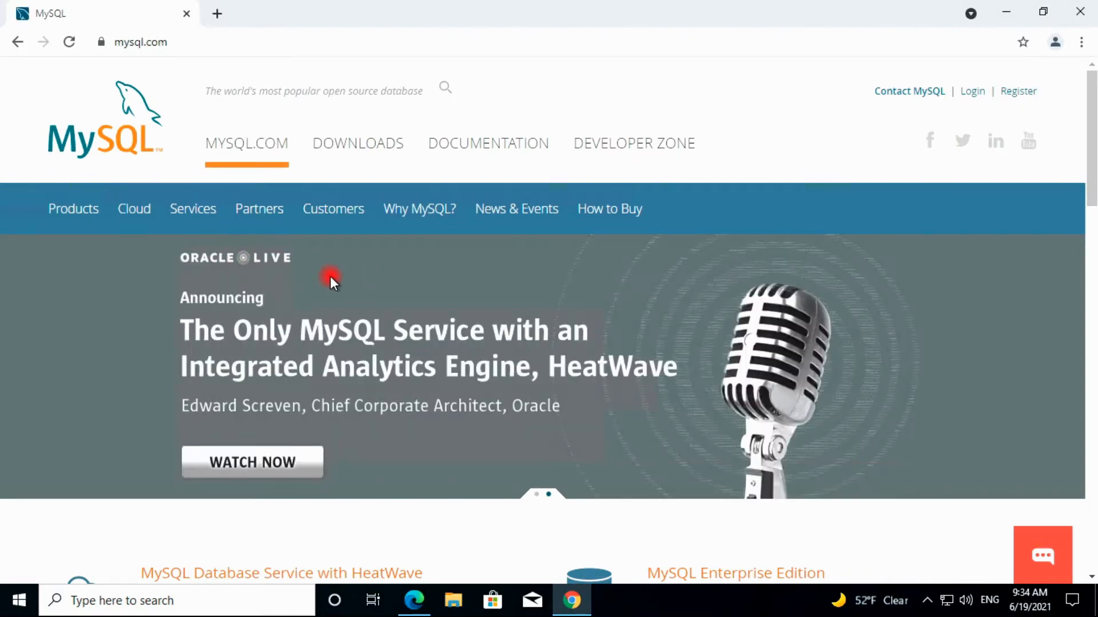
left_click(351, 146)
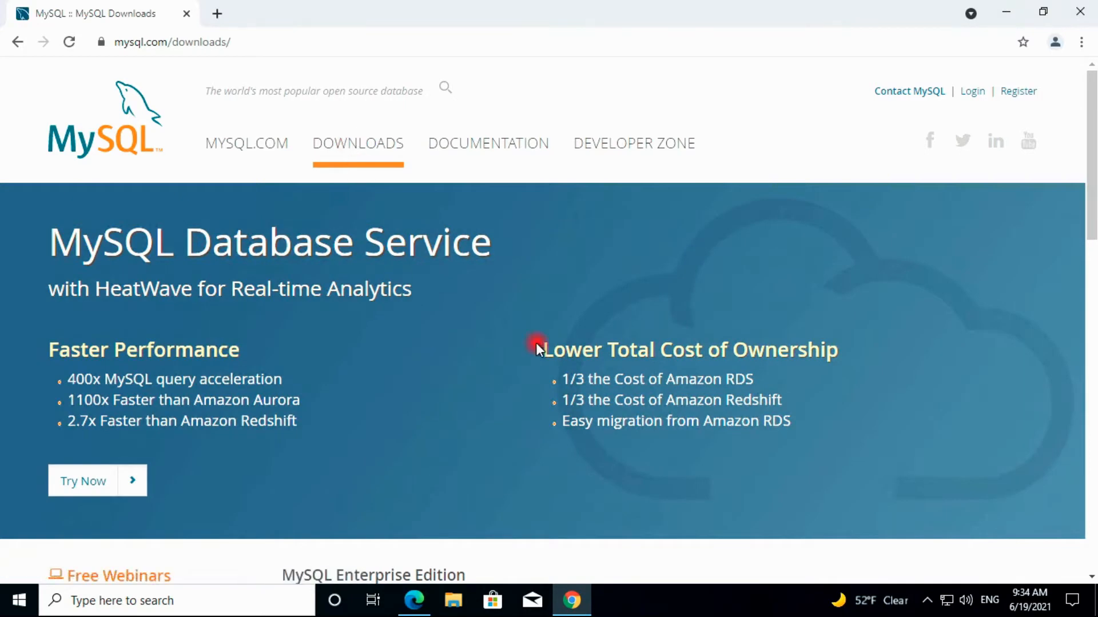
left_click_drag(1090, 169, 1093, 325)
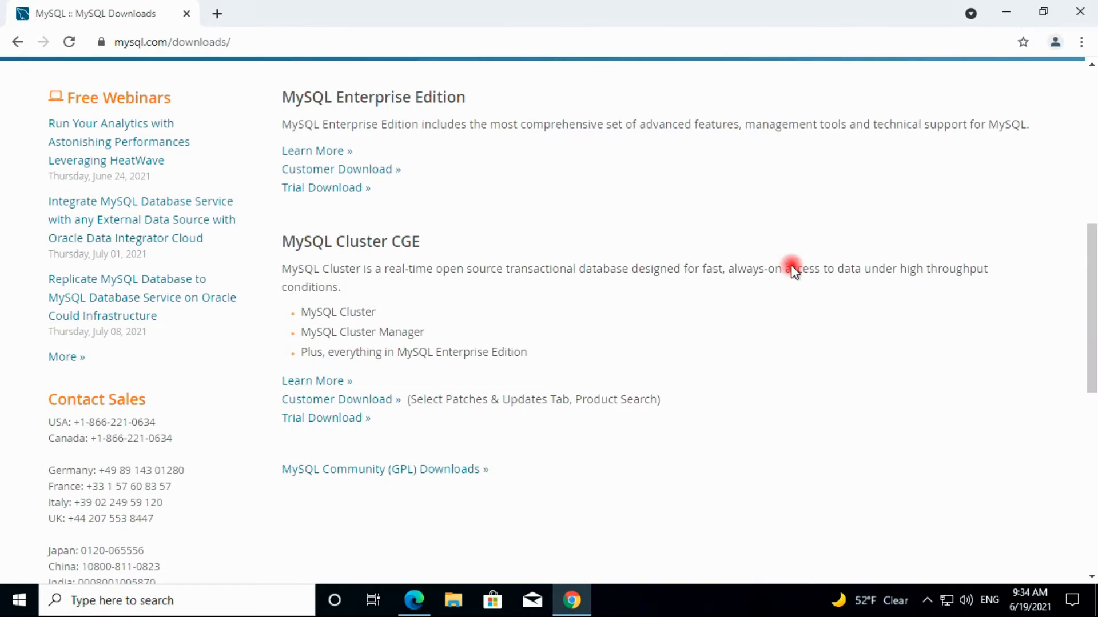
left_click(370, 470)
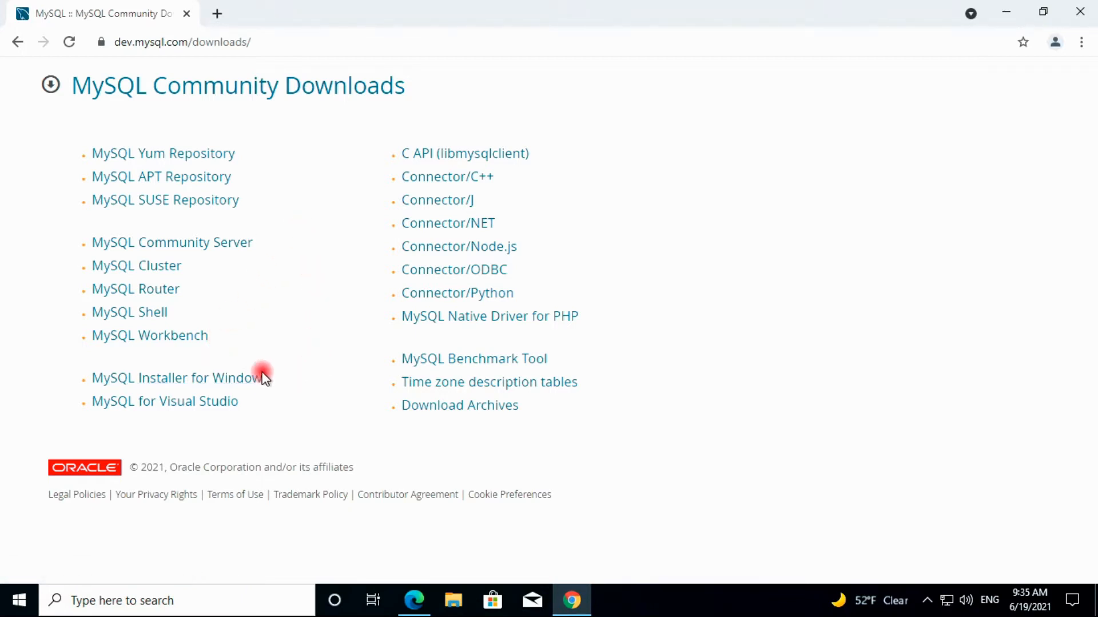
Open the MySQL Installer for Windows download page listing the 8.0.25 installers
left_click(188, 382)
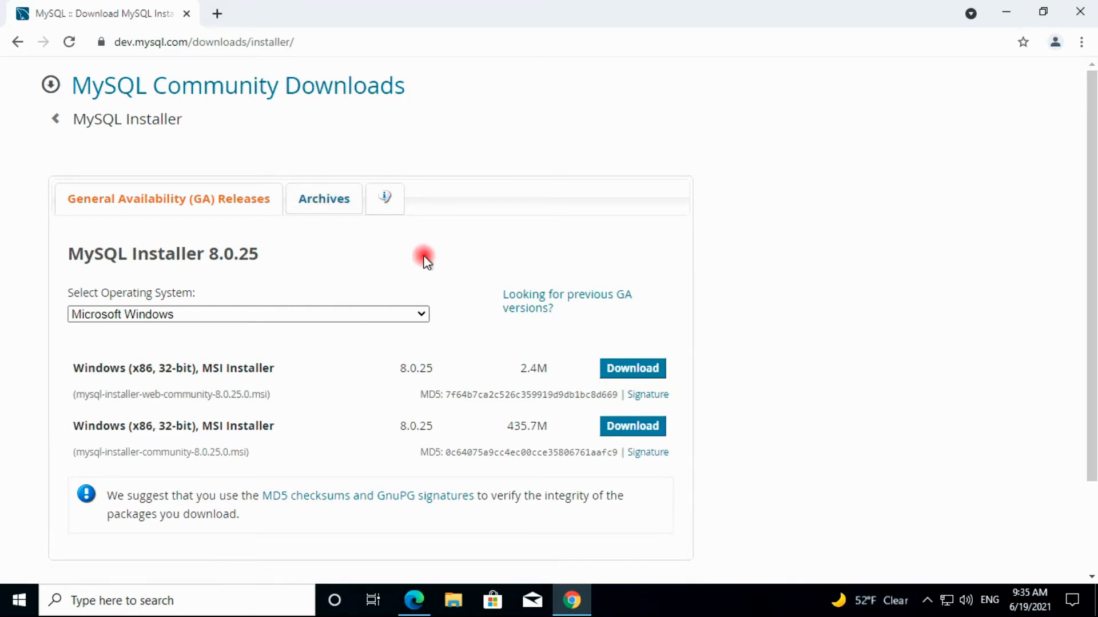
In the Archives tab, select MySQL Installer version 5.7.33 with Microsoft Windows as the operating system
left_click(324, 200)
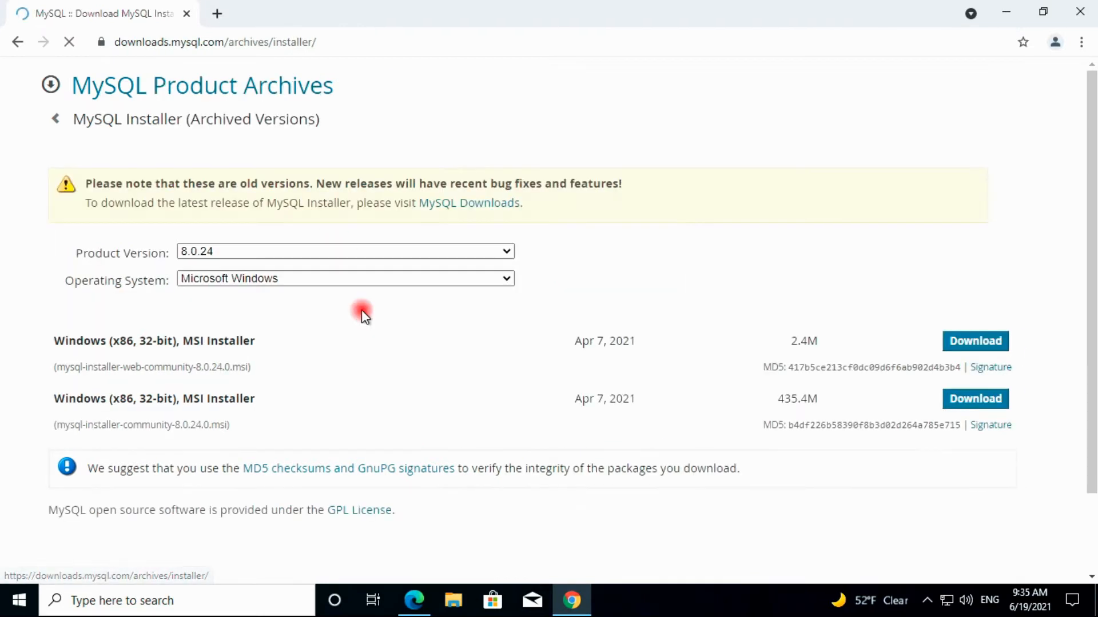
left_click(354, 252)
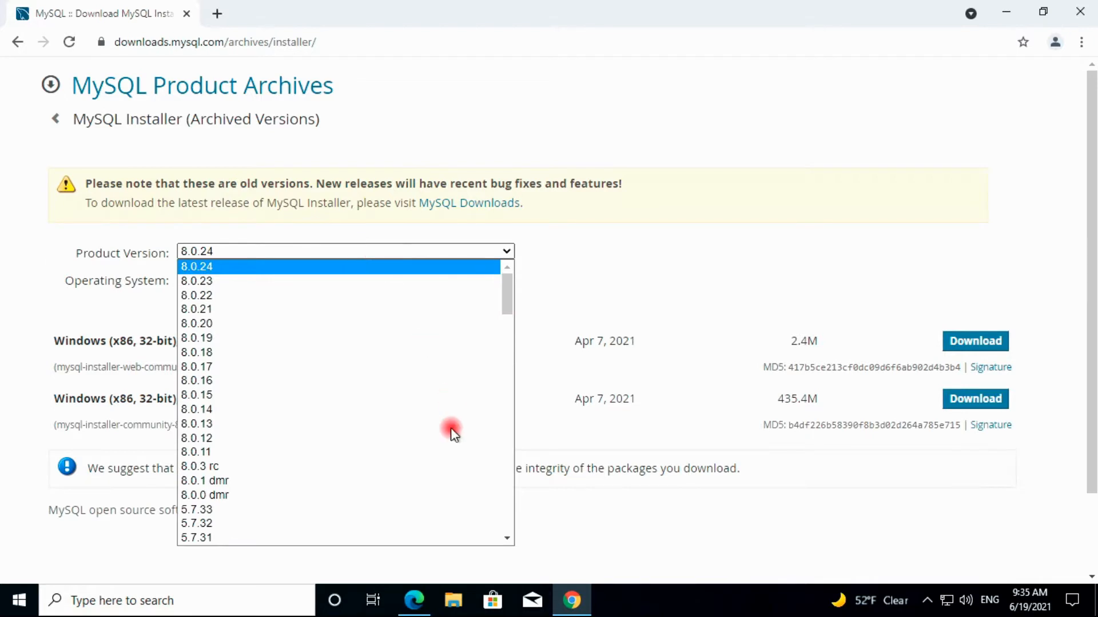
left_click_drag(508, 538, 206, 293)
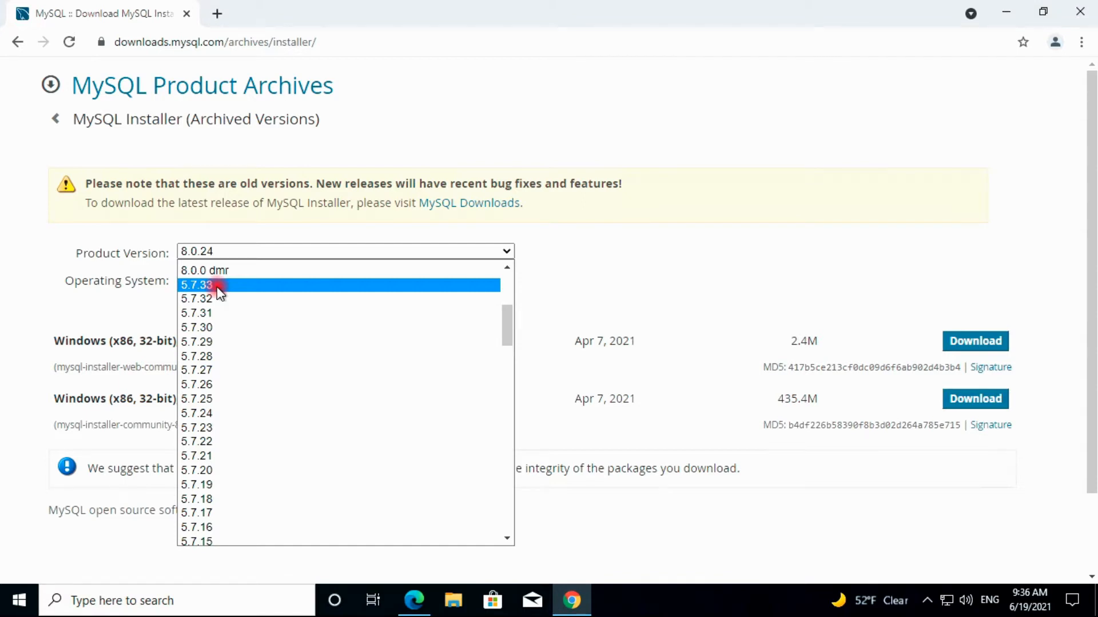
left_click(218, 288)
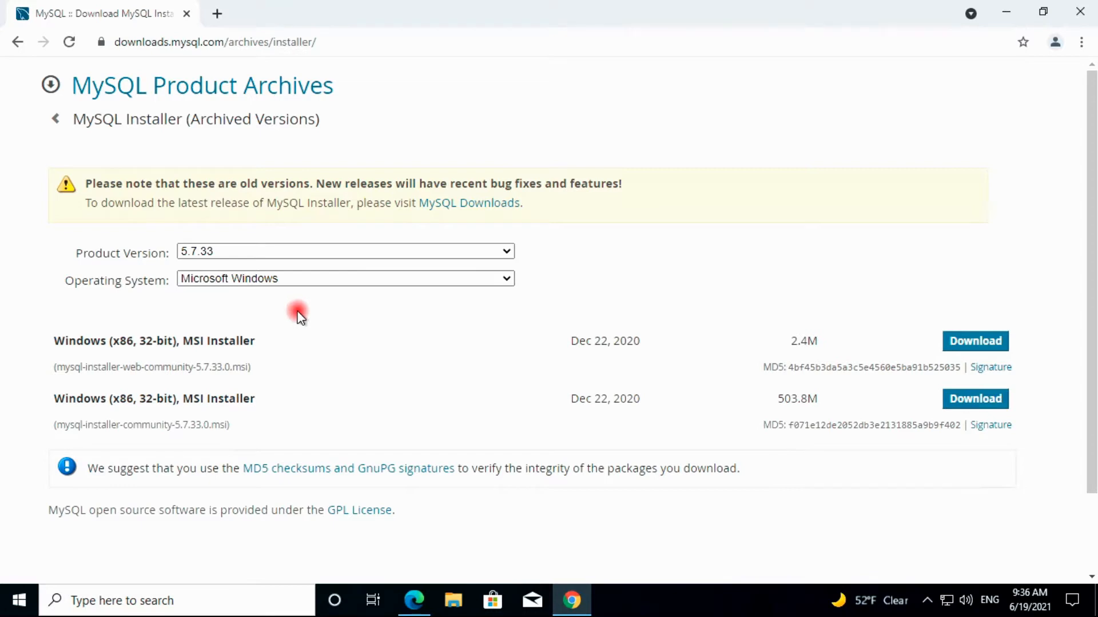
left_click(347, 278)
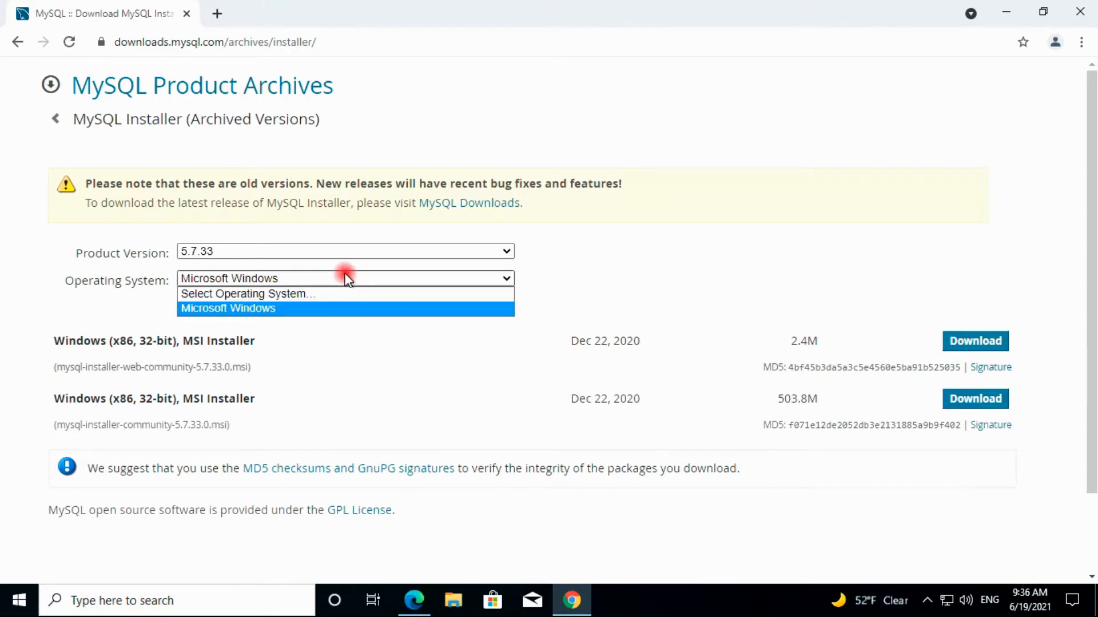
left_click(611, 269)
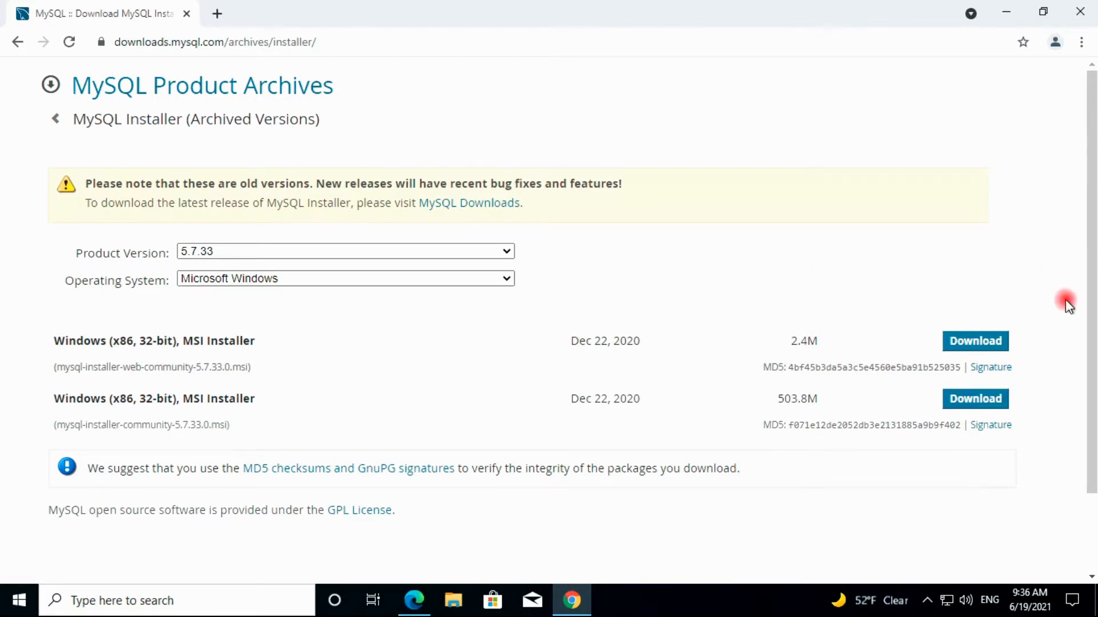
left_click_drag(1091, 341, 1002, 372)
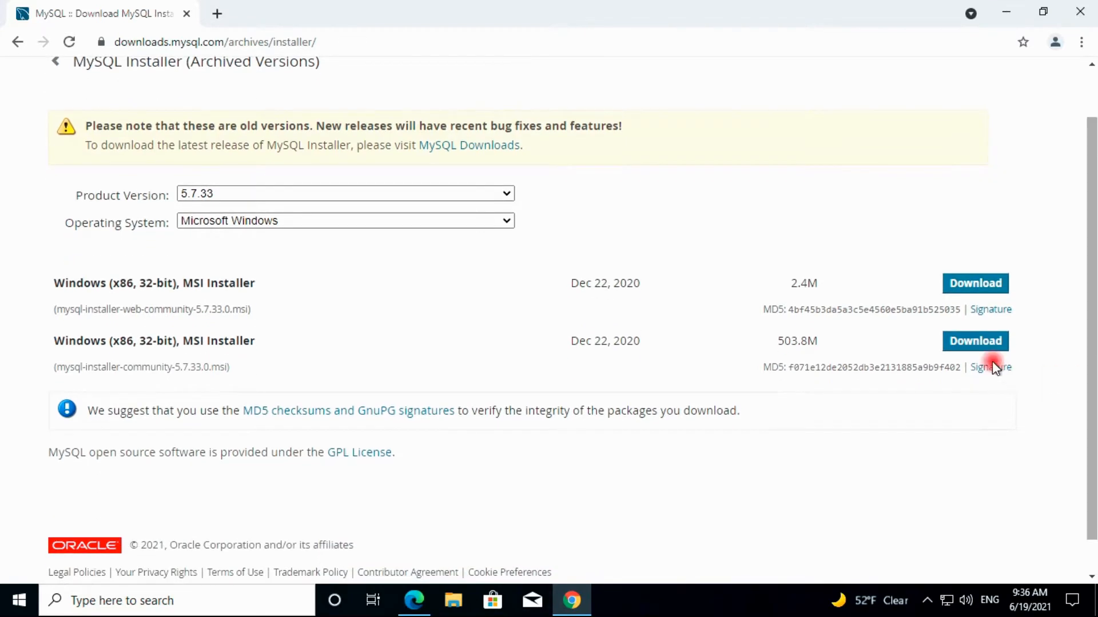
left_click(960, 343)
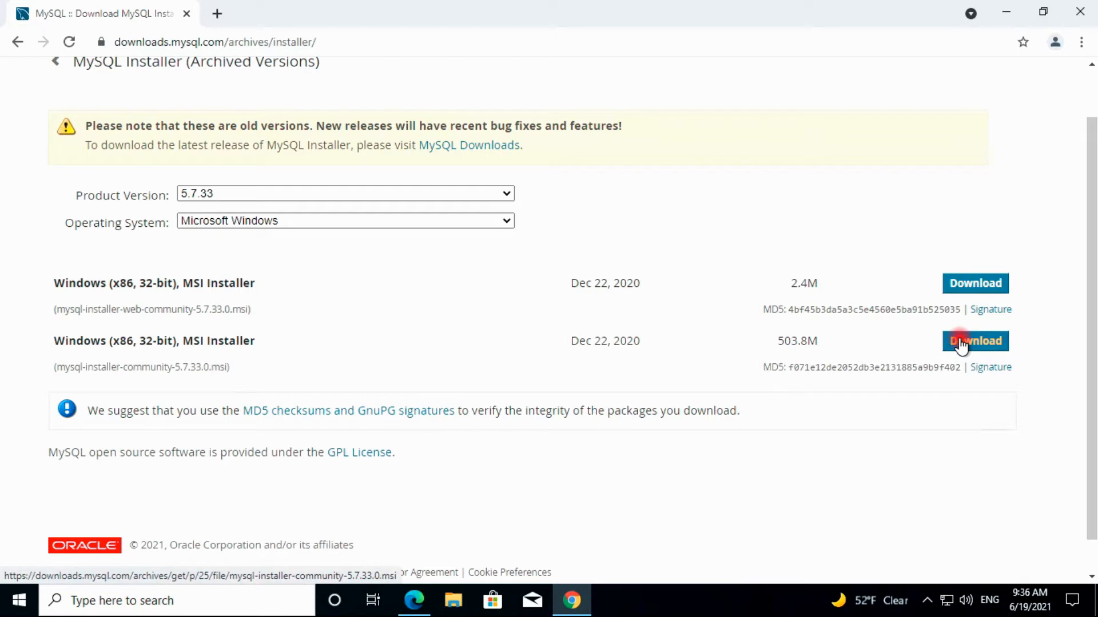
Download the full 503.8M MySQL Installer 5.7.33 MSI and launch it from the download bar
left_click(961, 343)
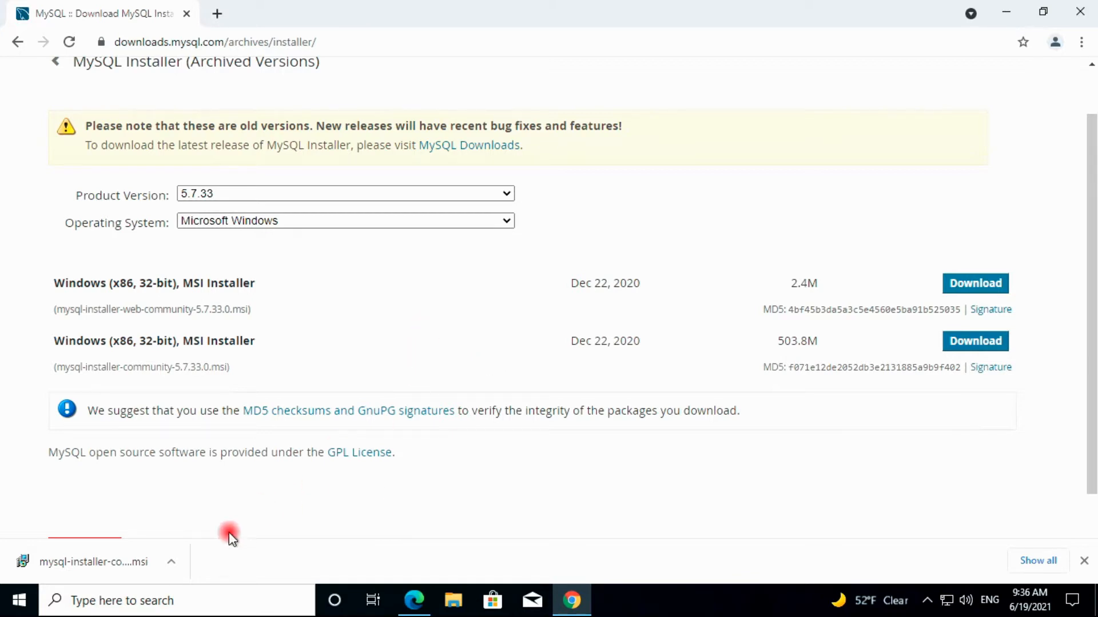
left_click(84, 559)
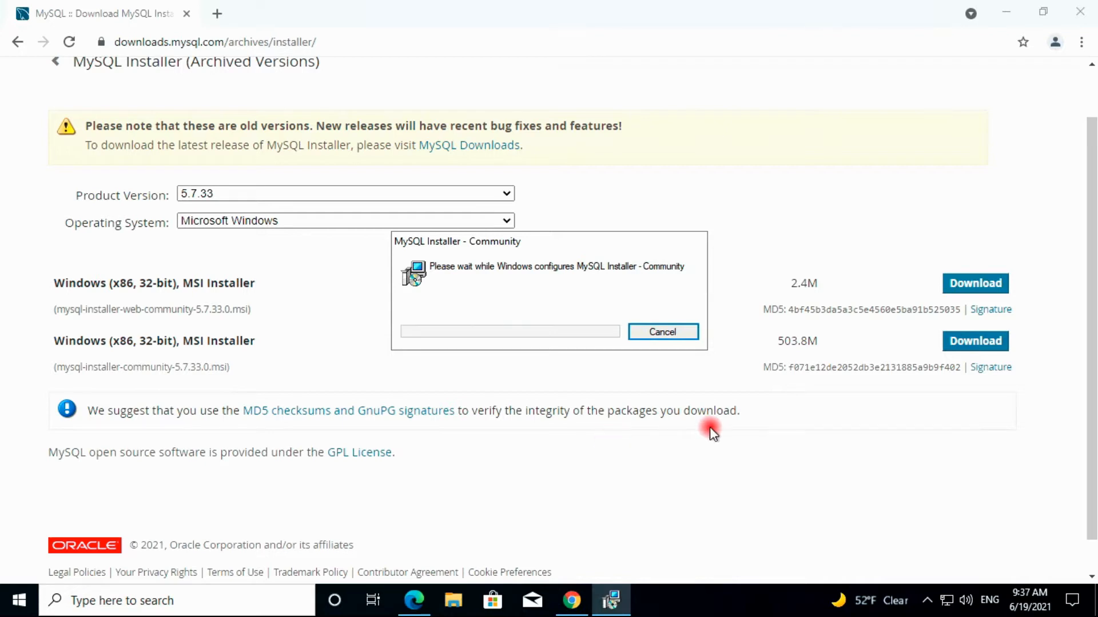
Minimize Chrome and Edge and refresh the desktop twice while MySQL Installer loads
left_click(1006, 14)
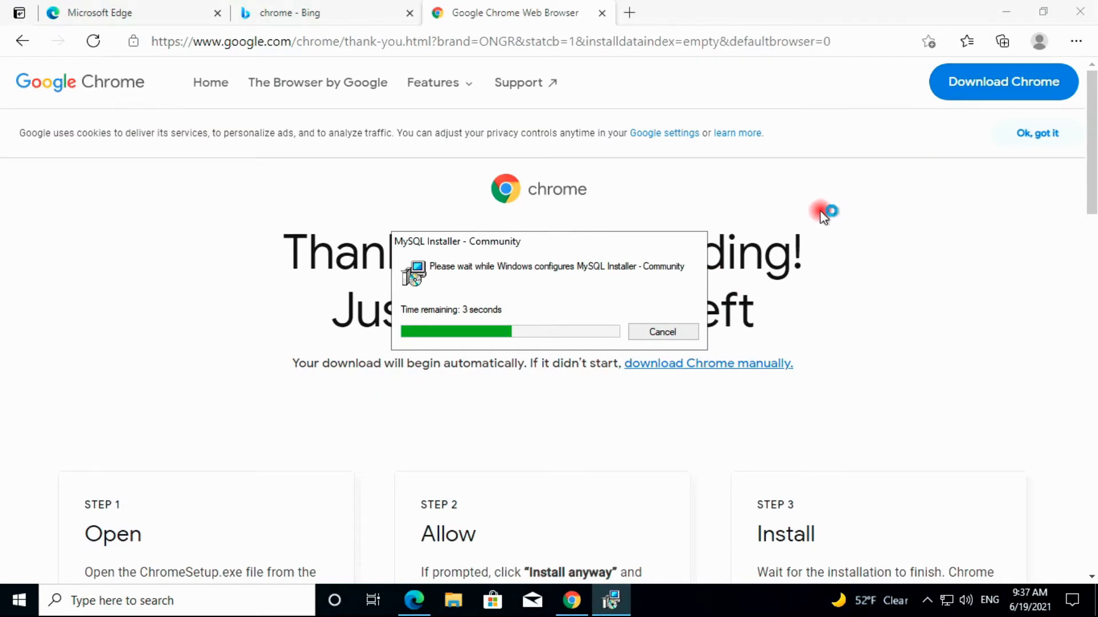
left_click(1006, 11)
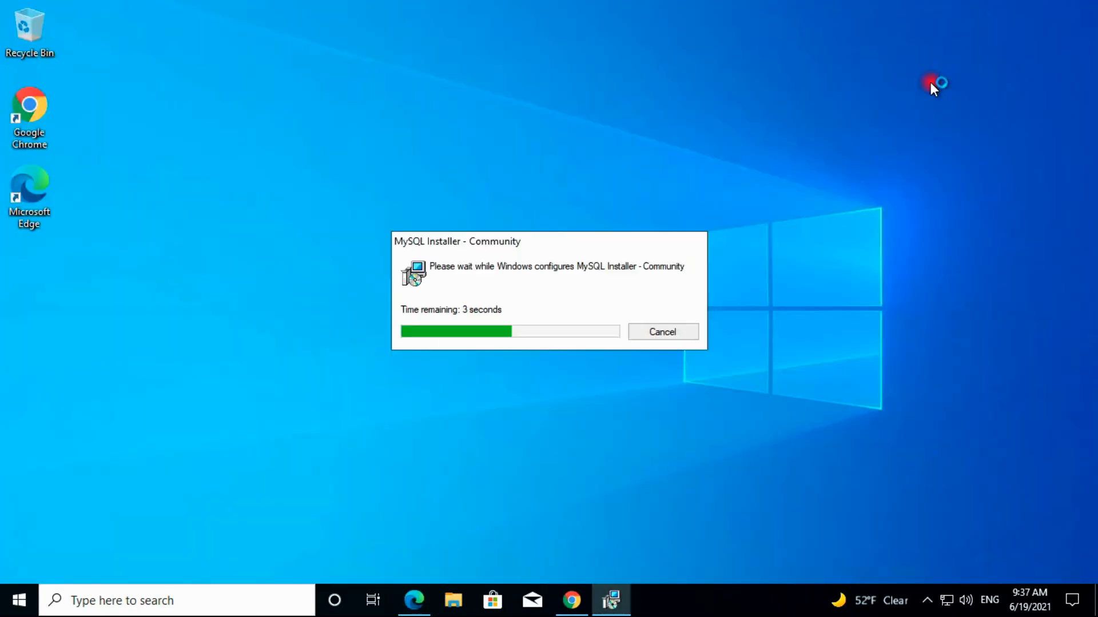
right_click(874, 94)
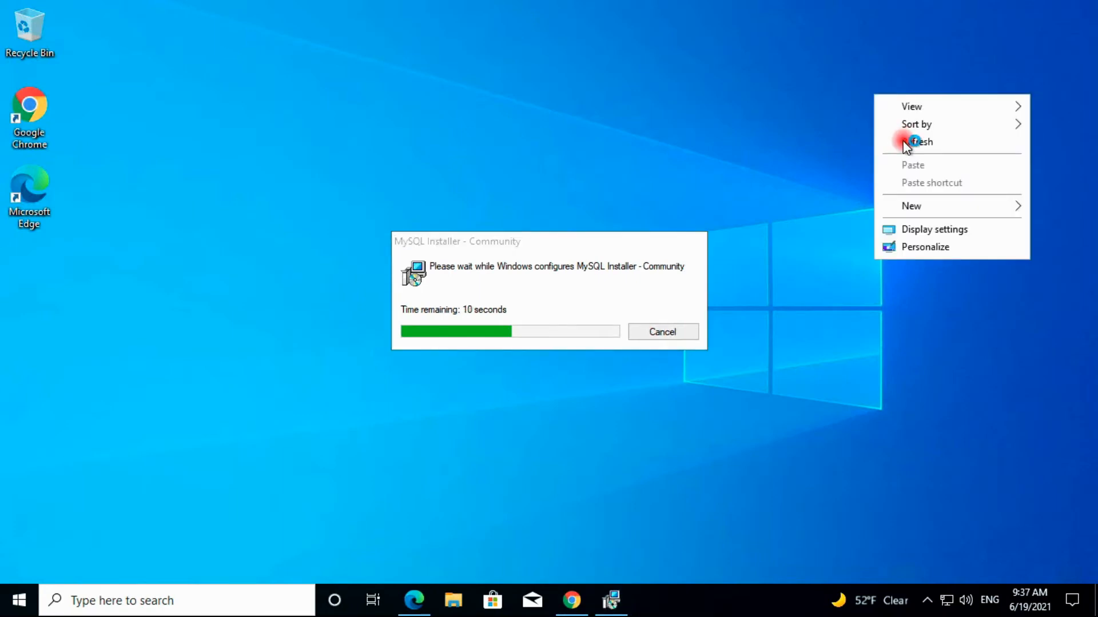
left_click(905, 143)
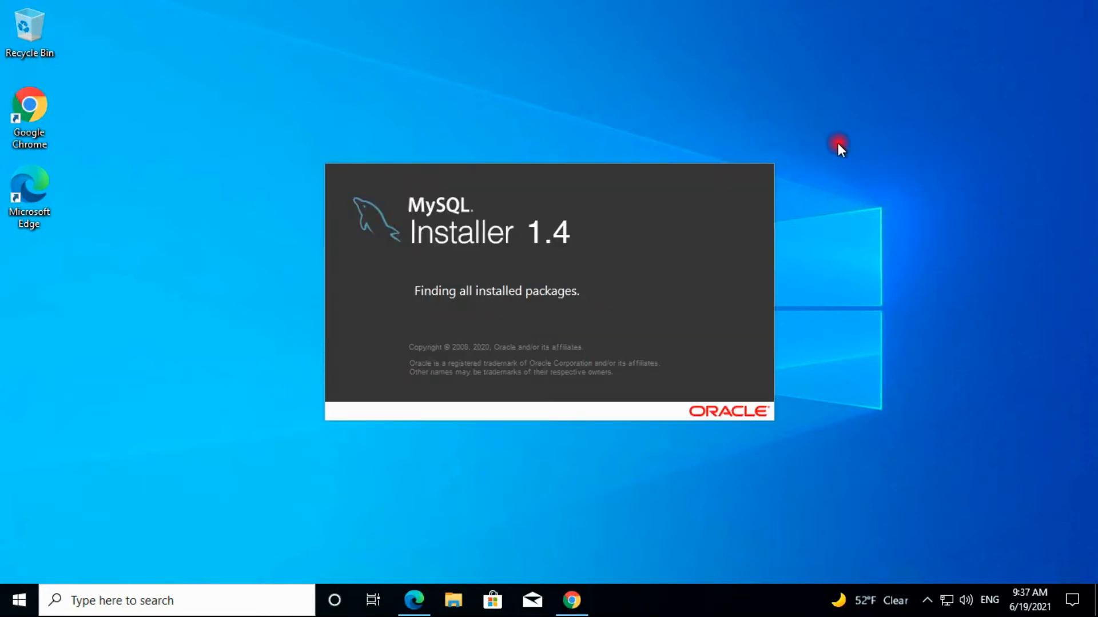
right_click(884, 147)
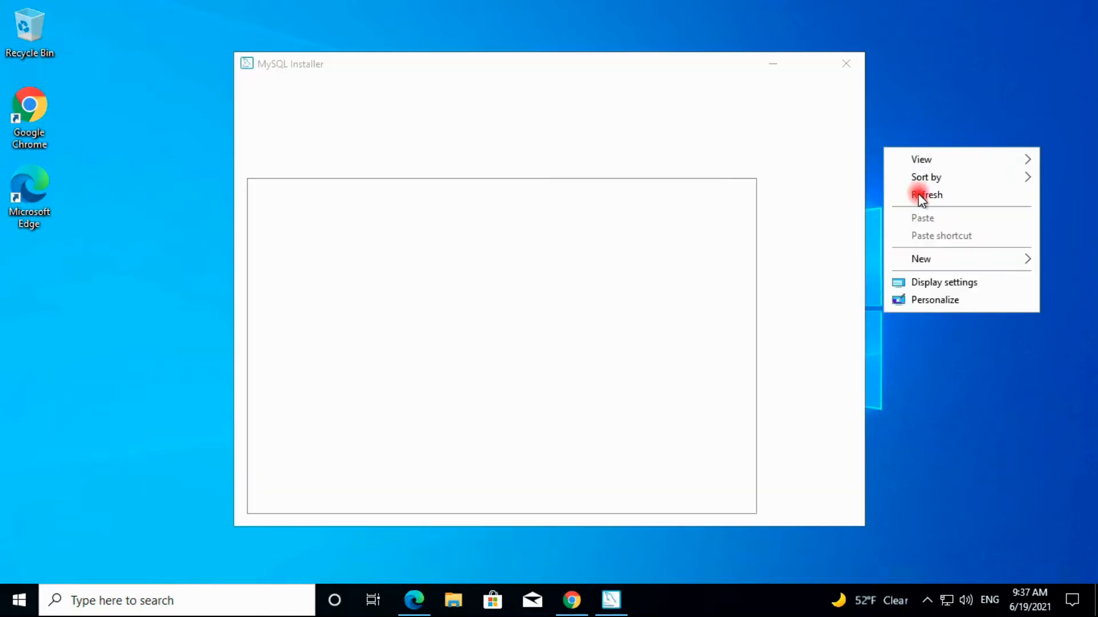
left_click(919, 194)
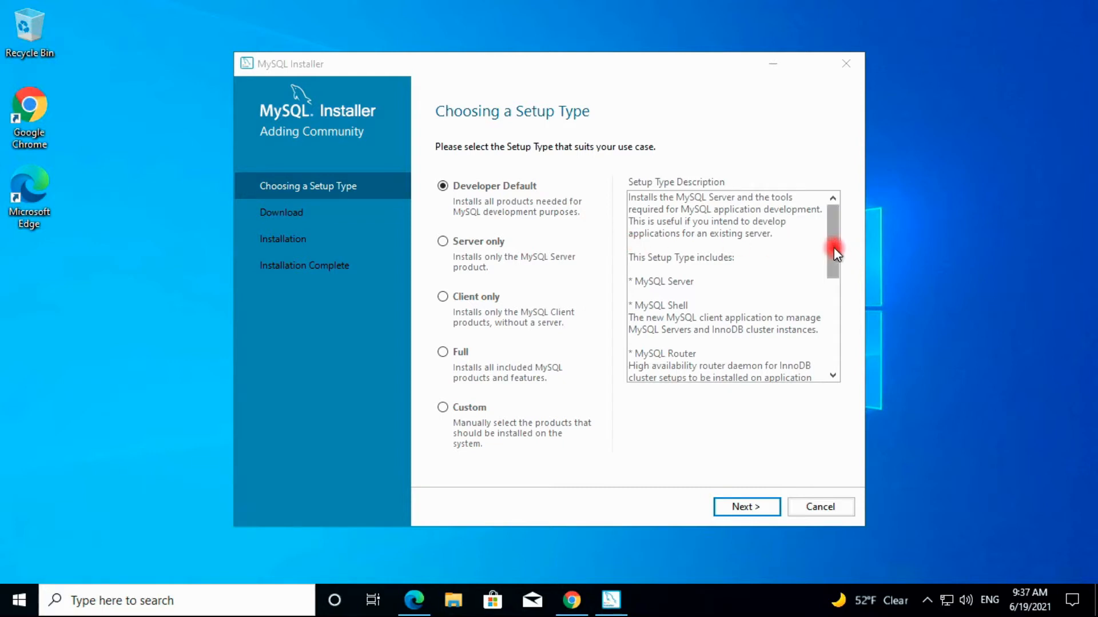
Compare the Server only, Client only, Full and Custom setup types, then choose Developer Default
mouse_move(832, 247)
left_mouse_down()
mouse_move(832, 351)
mouse_move(831, 244)
left_mouse_up()
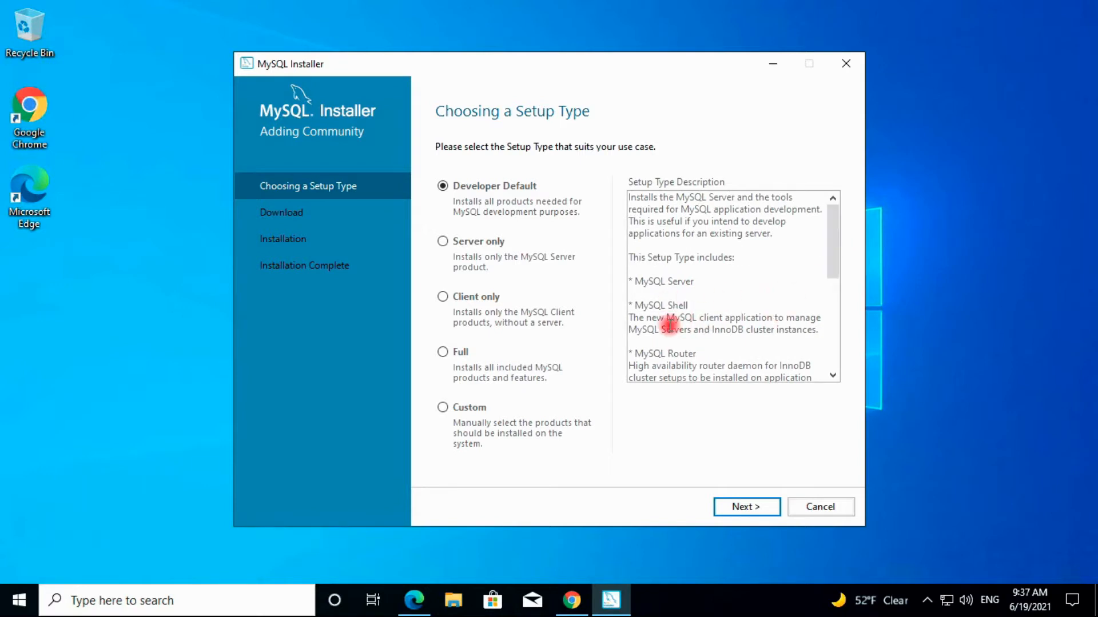
left_click_drag(834, 255, 831, 319)
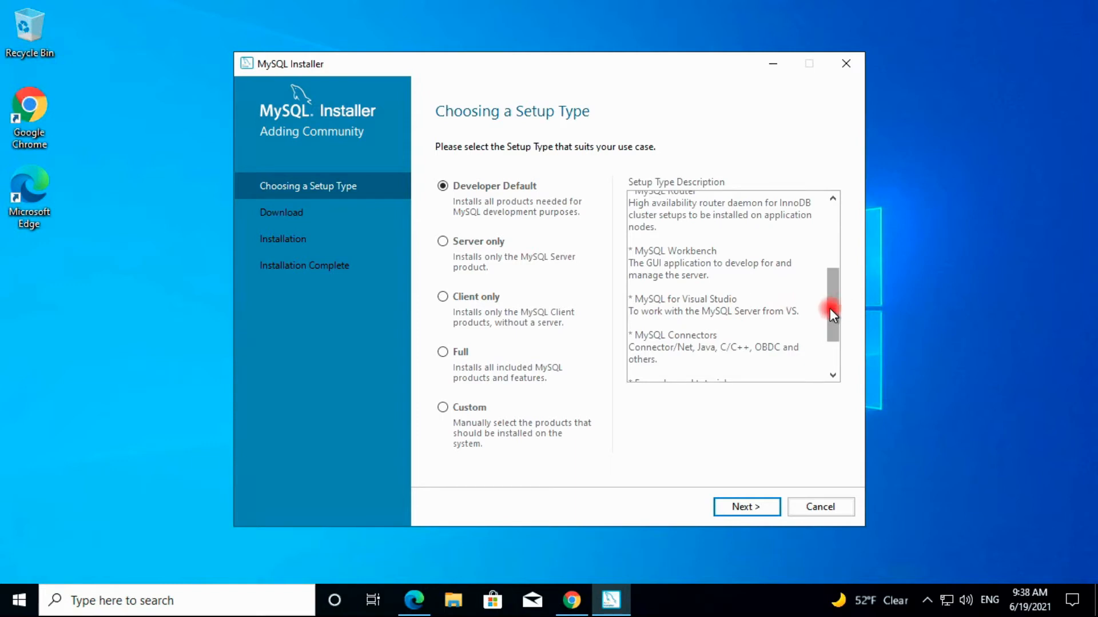
left_click_drag(831, 322, 829, 342)
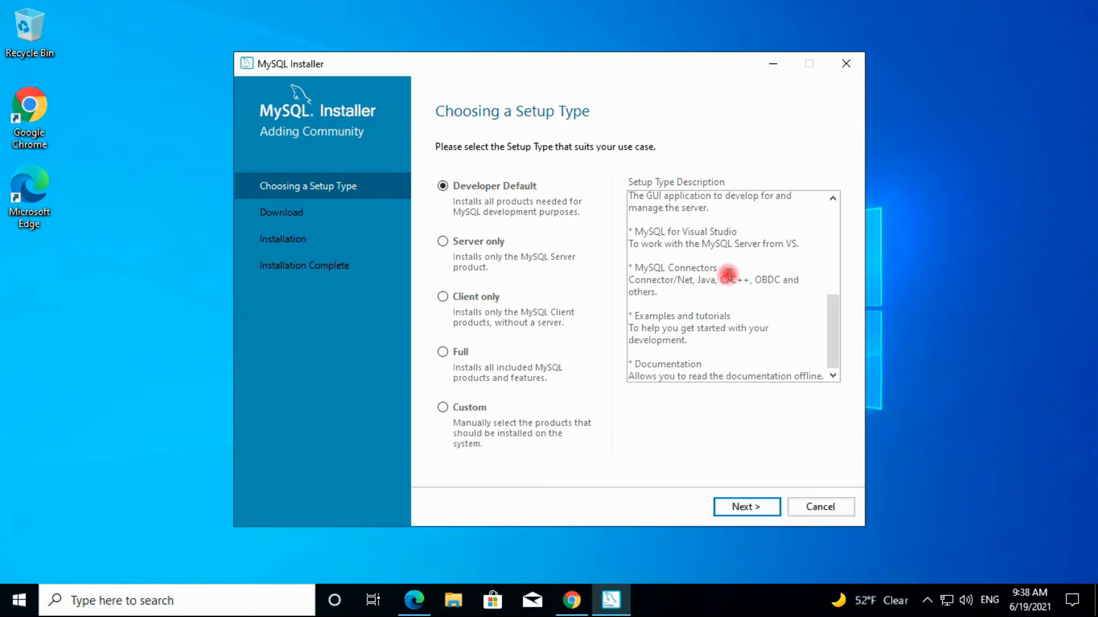
left_click(443, 241)
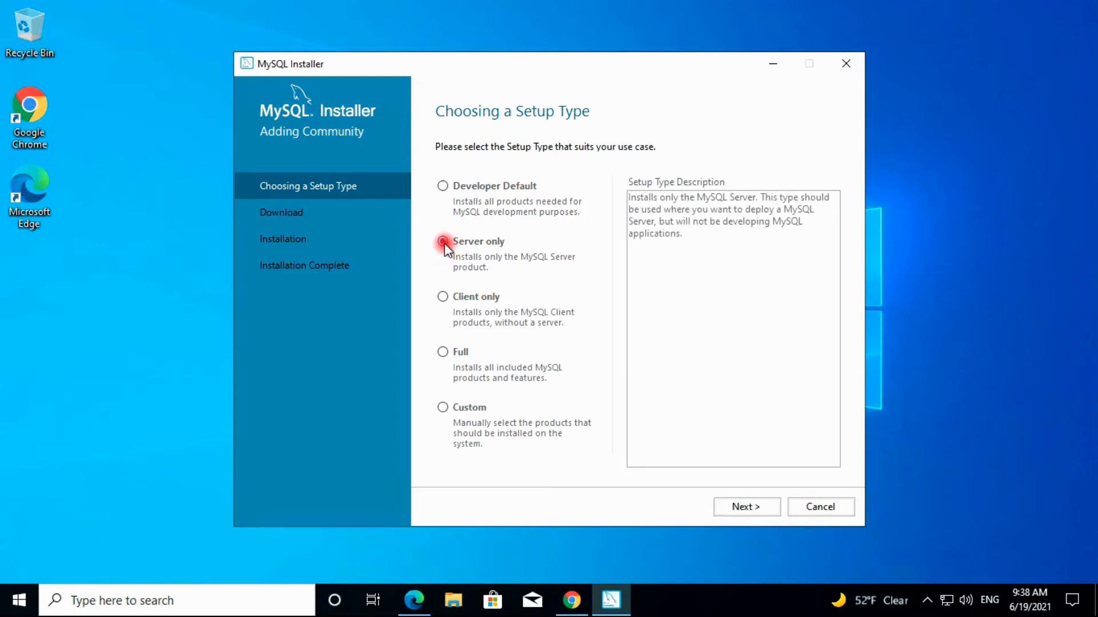
left_click(442, 296)
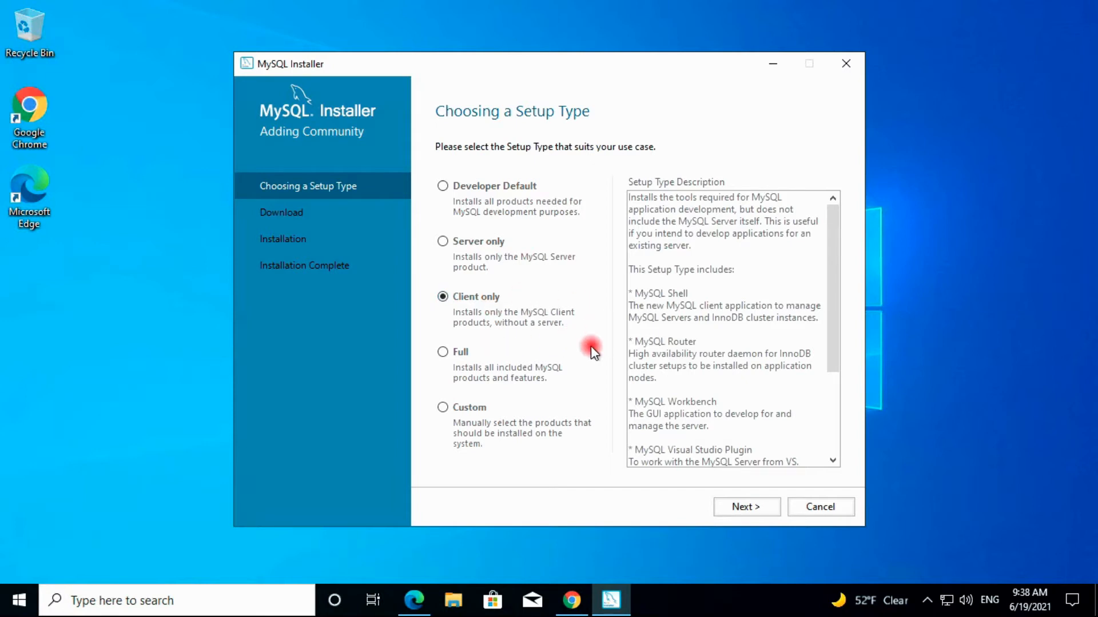
left_click(444, 355)
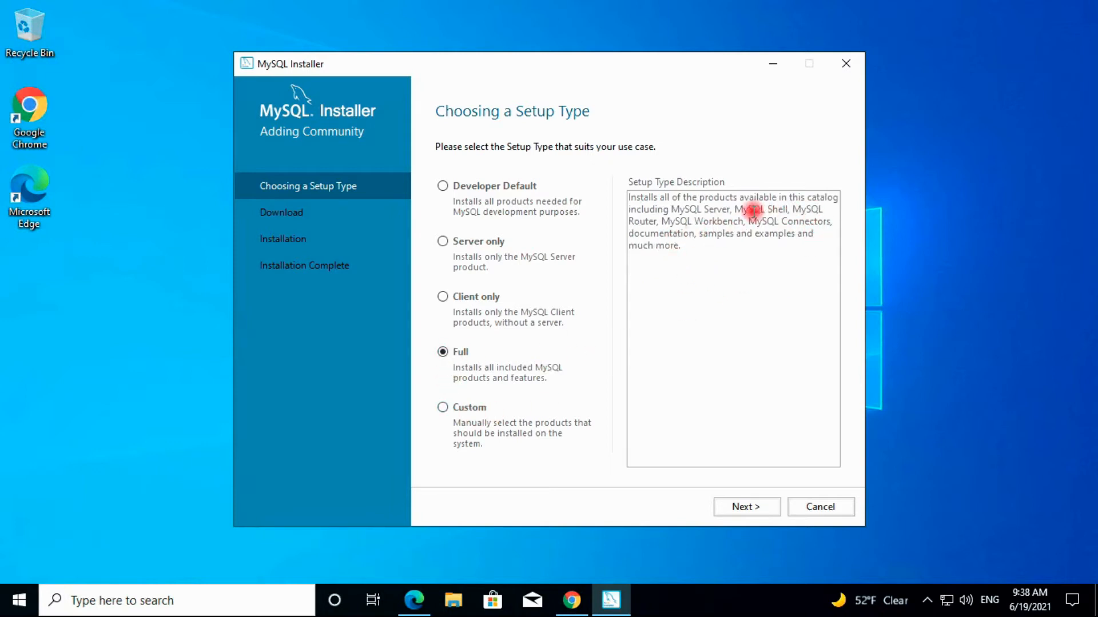
left_click(443, 408)
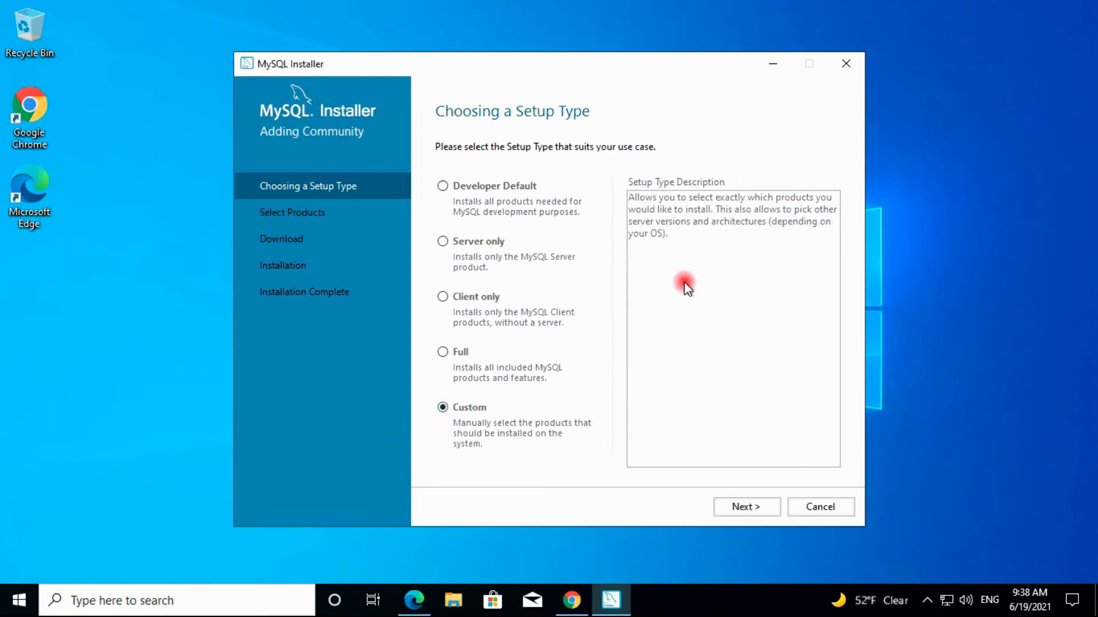
left_click(443, 187)
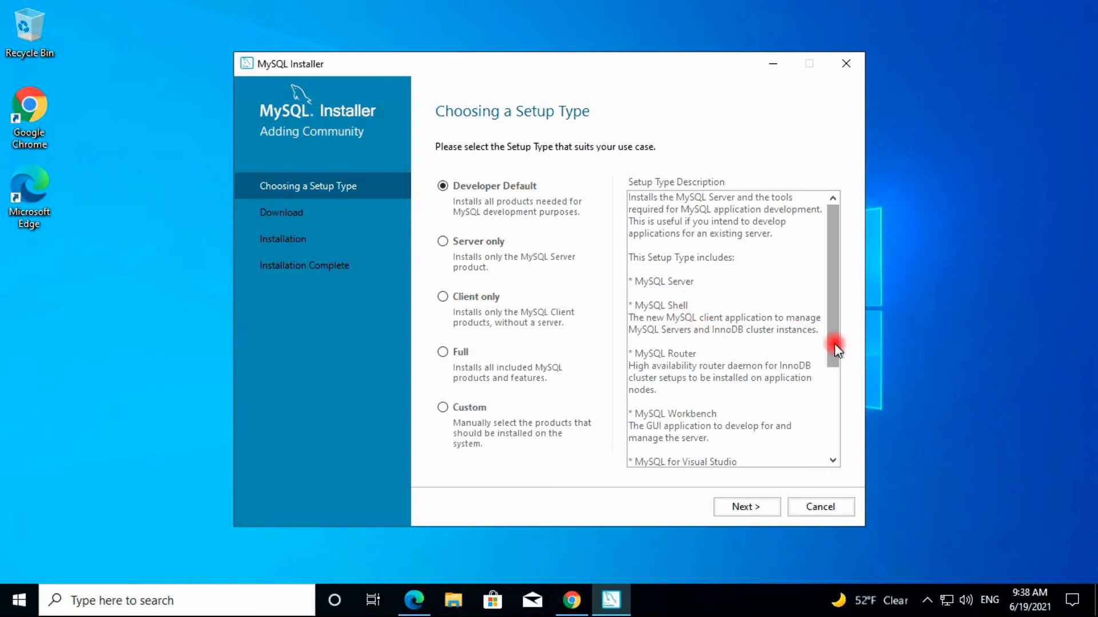
left_click_drag(835, 353, 834, 441)
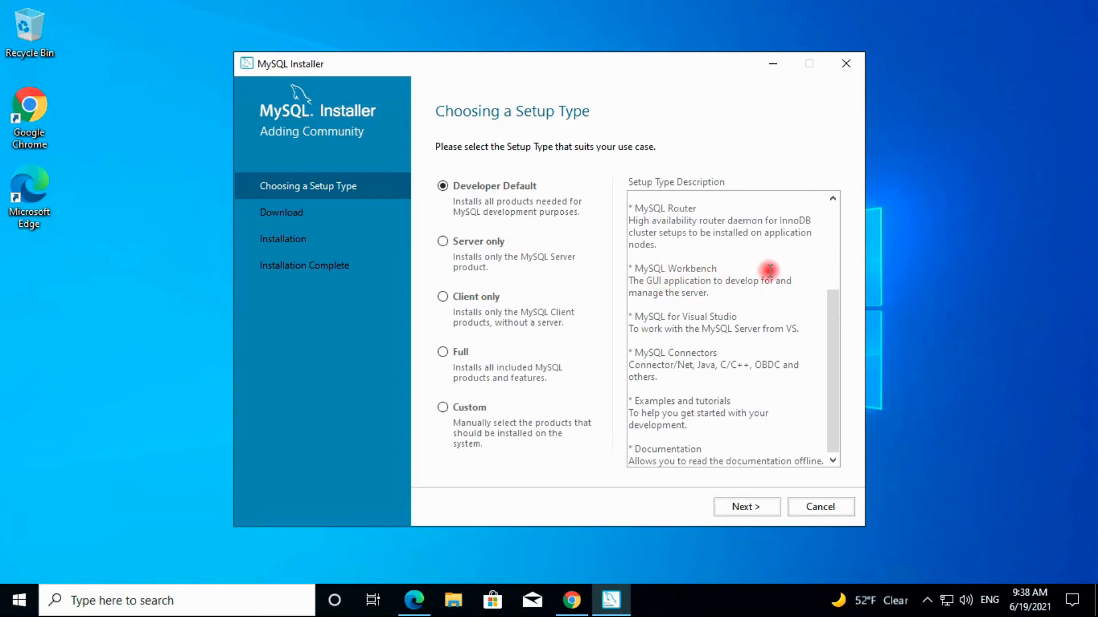
Advance to Check Requirements and scroll through the list of failing prerequisites
left_click(737, 506)
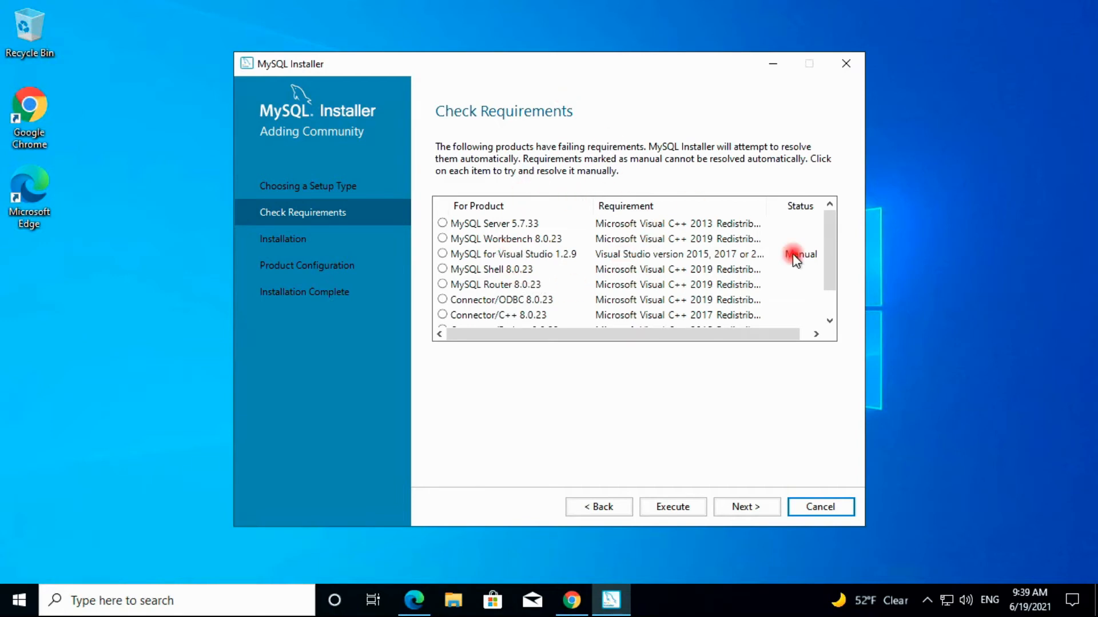
left_click(831, 303)
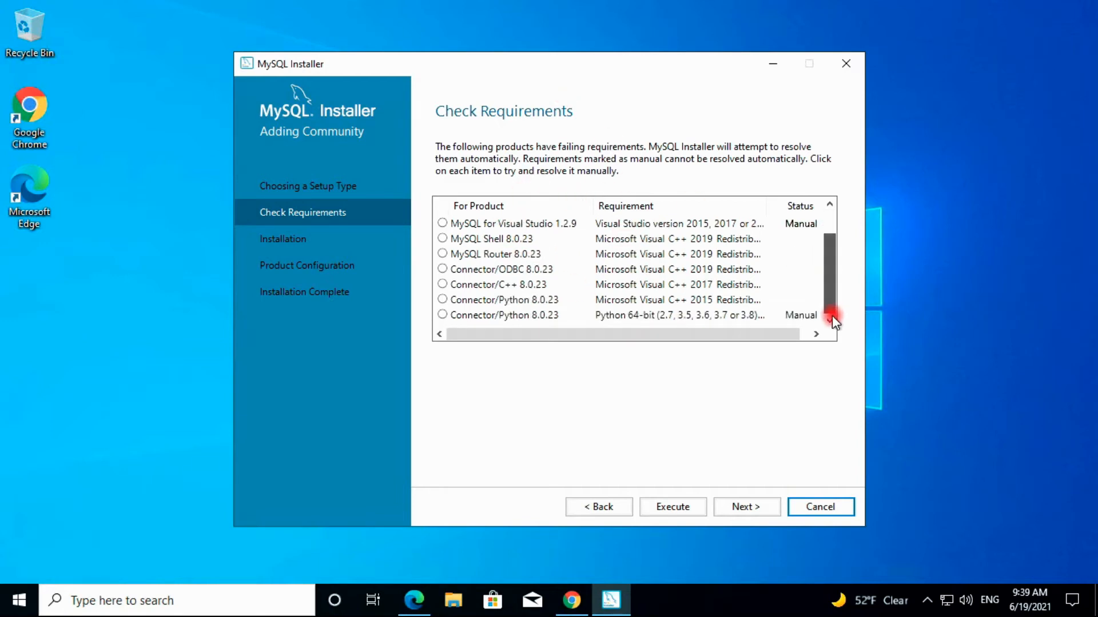
scroll(831, 262, "up", 1)
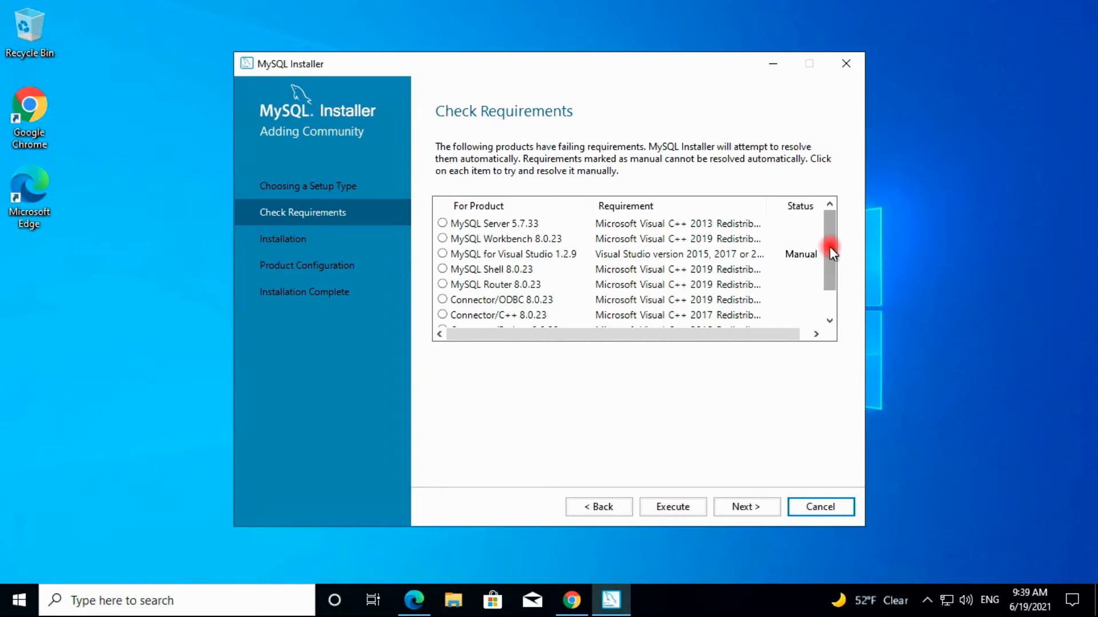
Execute the fixes, accepting the licenses and installing the Visual C++ 2013 and 2015-2019 redistributables
left_click(676, 507)
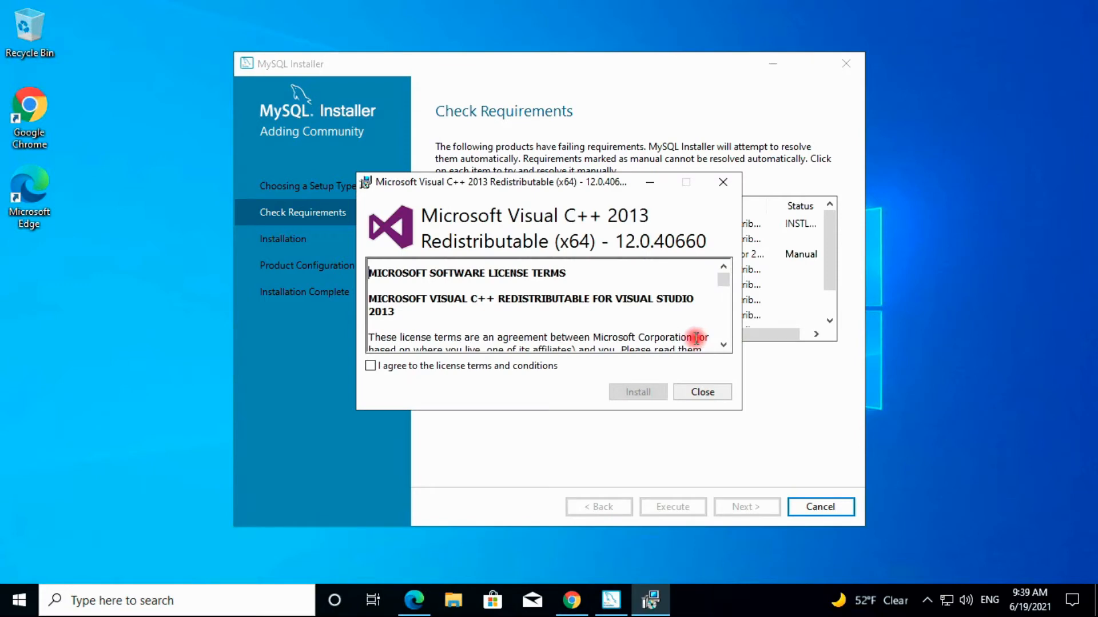
left_click(371, 366)
left_click(634, 391)
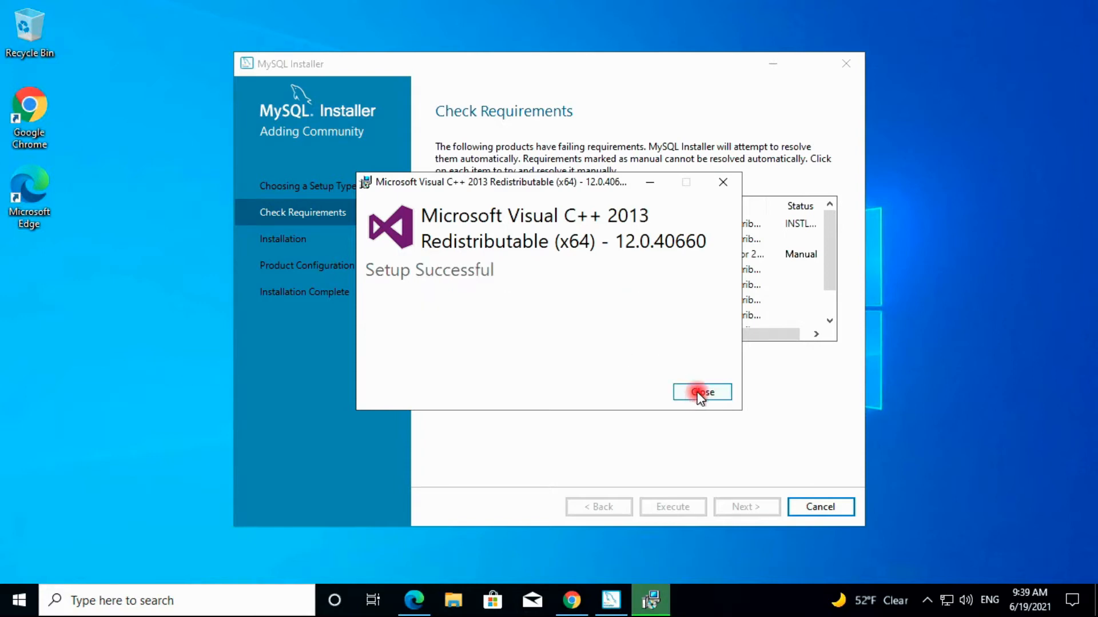
left_click(700, 394)
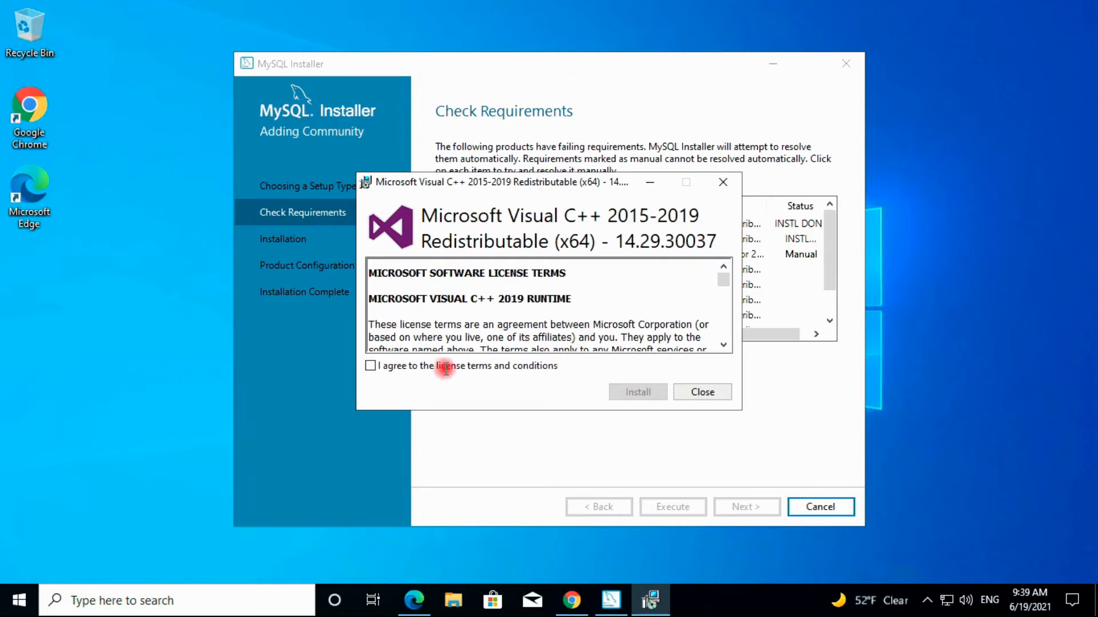
left_click(399, 367)
left_click(628, 393)
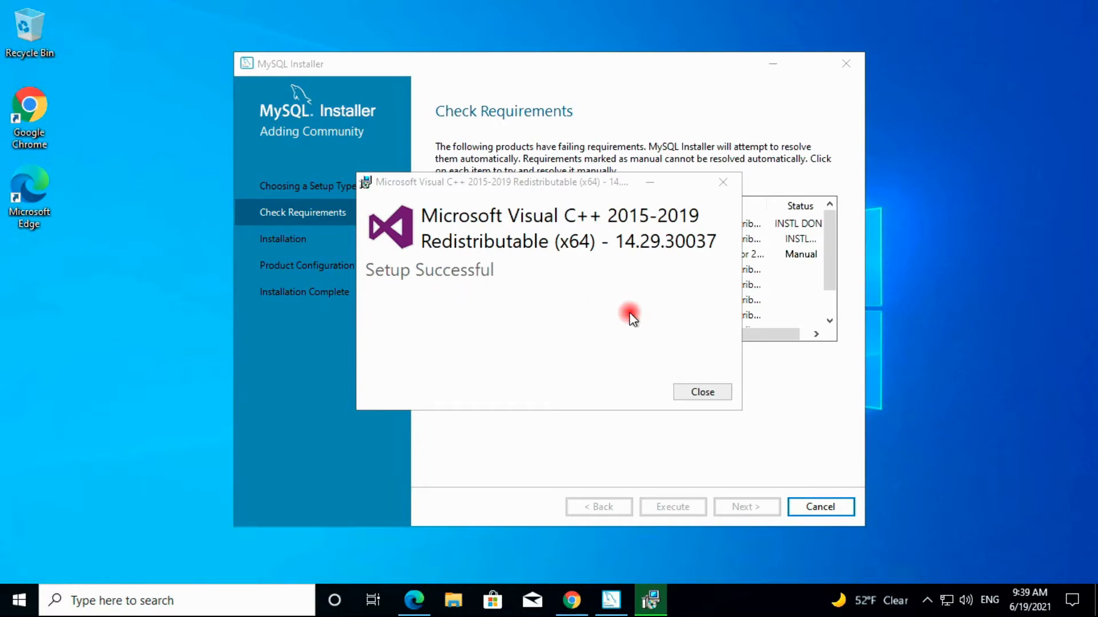
left_click(697, 394)
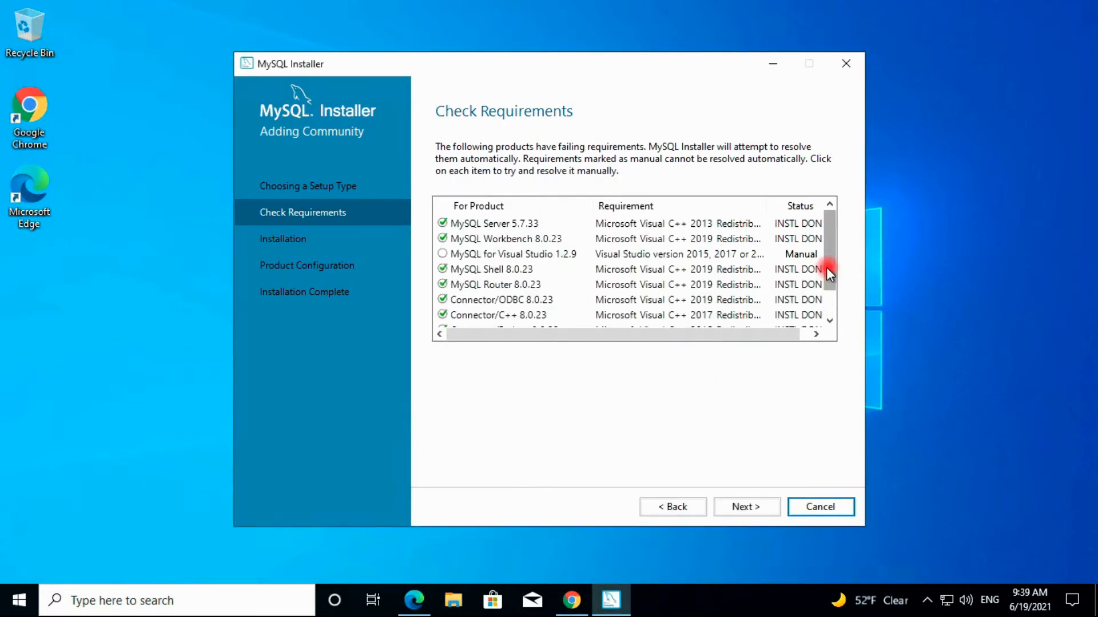
View the MySQL for Visual Studio requirement details, then proceed past the requirements check
left_click_drag(827, 259, 828, 294)
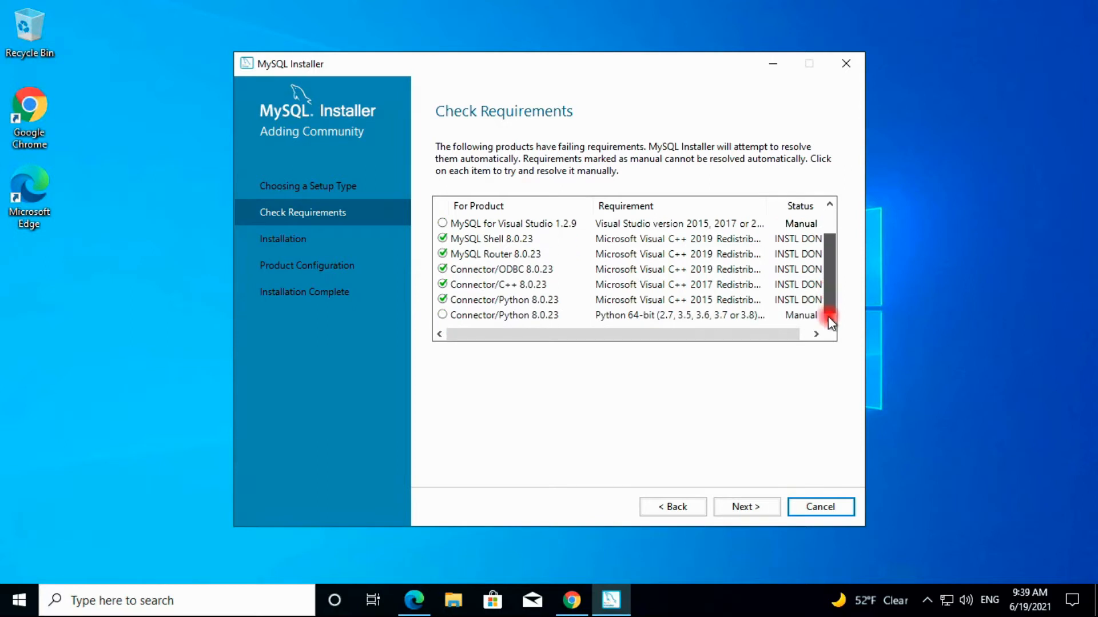
left_click_drag(829, 261, 828, 248)
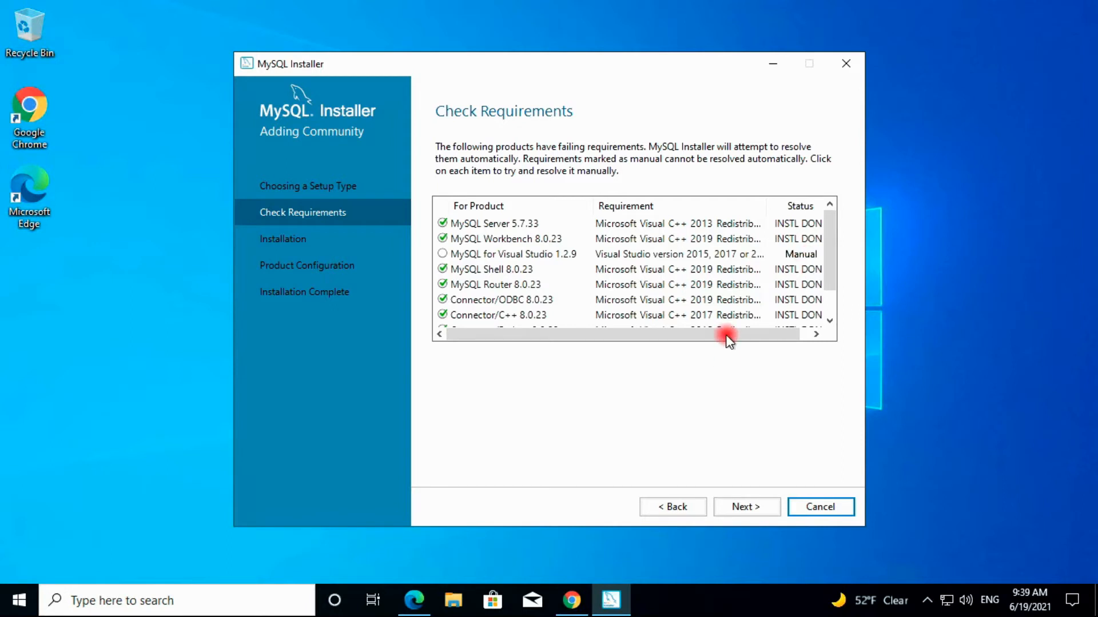
left_click_drag(833, 270, 832, 298)
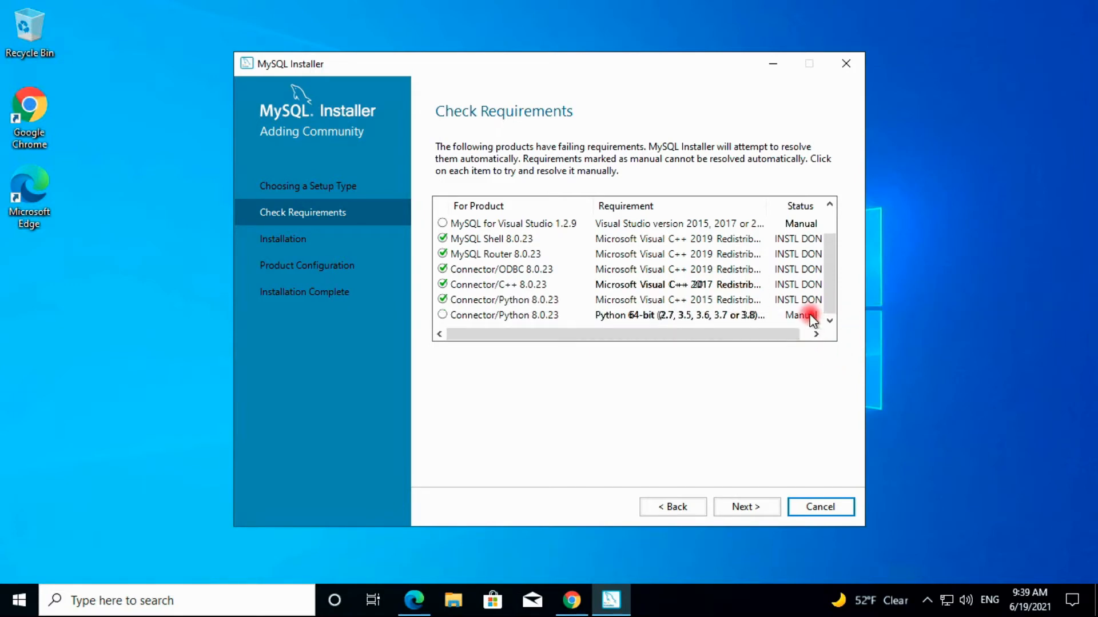
left_click_drag(827, 266, 831, 228)
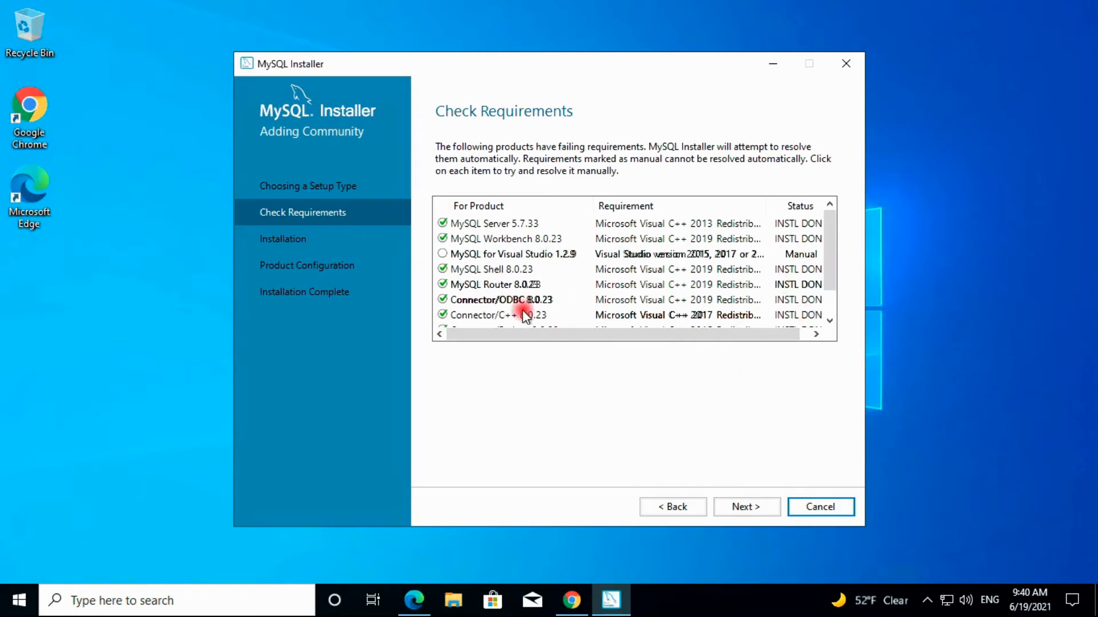
left_click(486, 255)
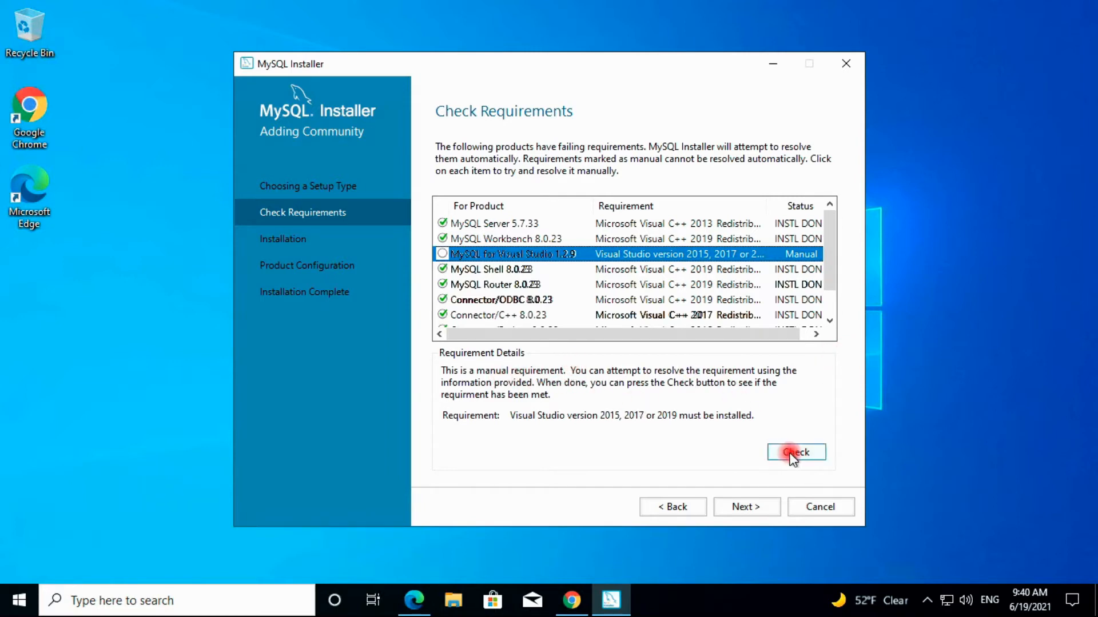
left_click_drag(828, 273, 831, 316)
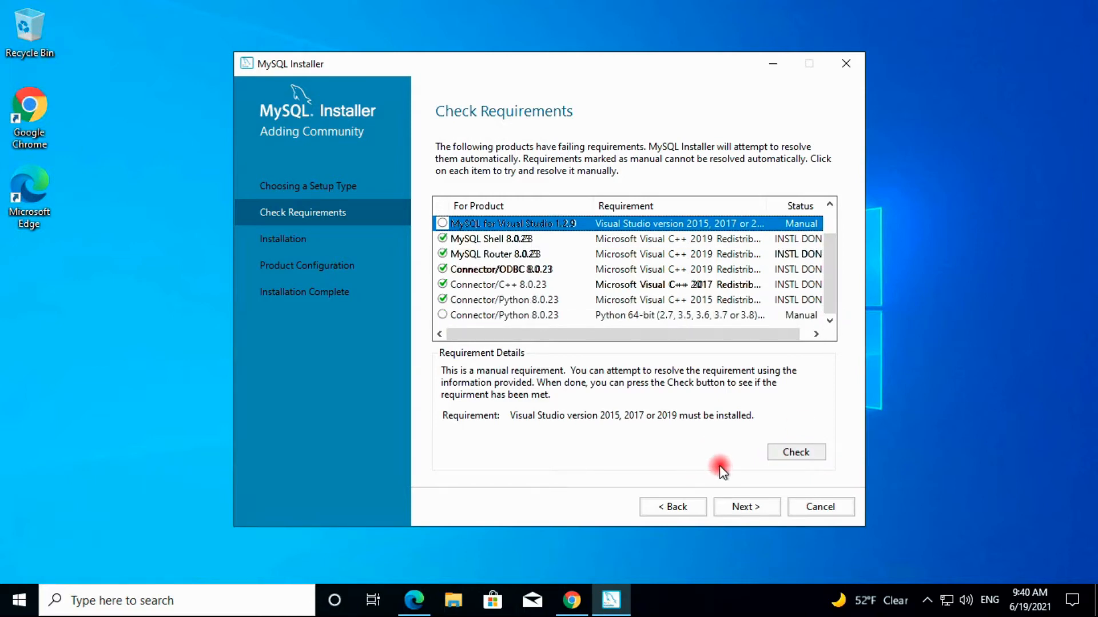
left_click(747, 506)
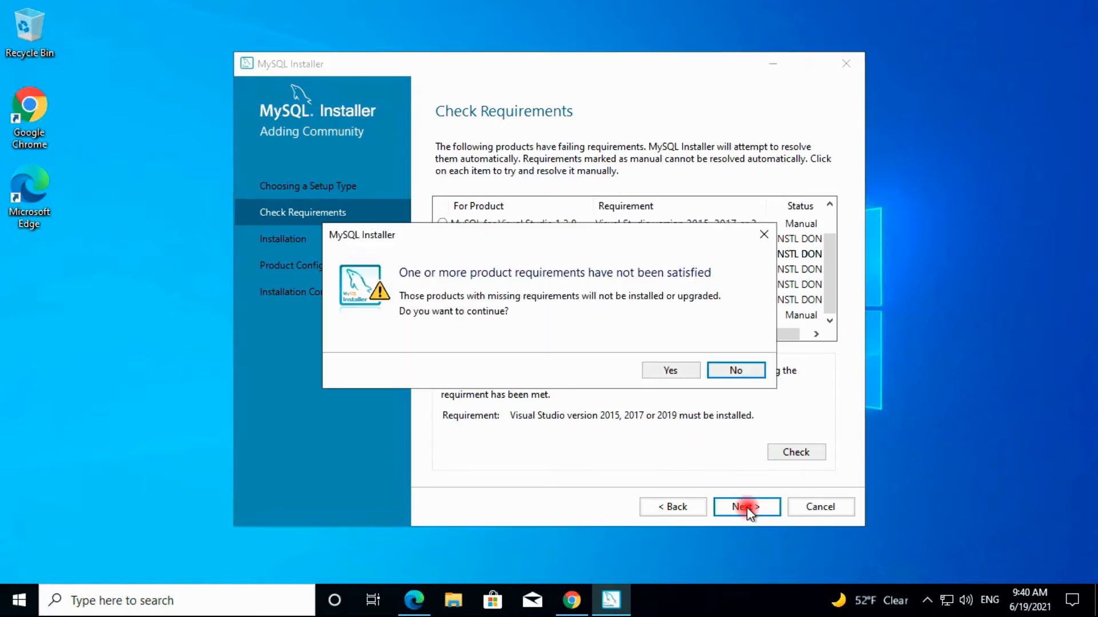
Accept the unmet-requirements warning, install the ten listed products, and continue to Product Configuration
left_click(668, 371)
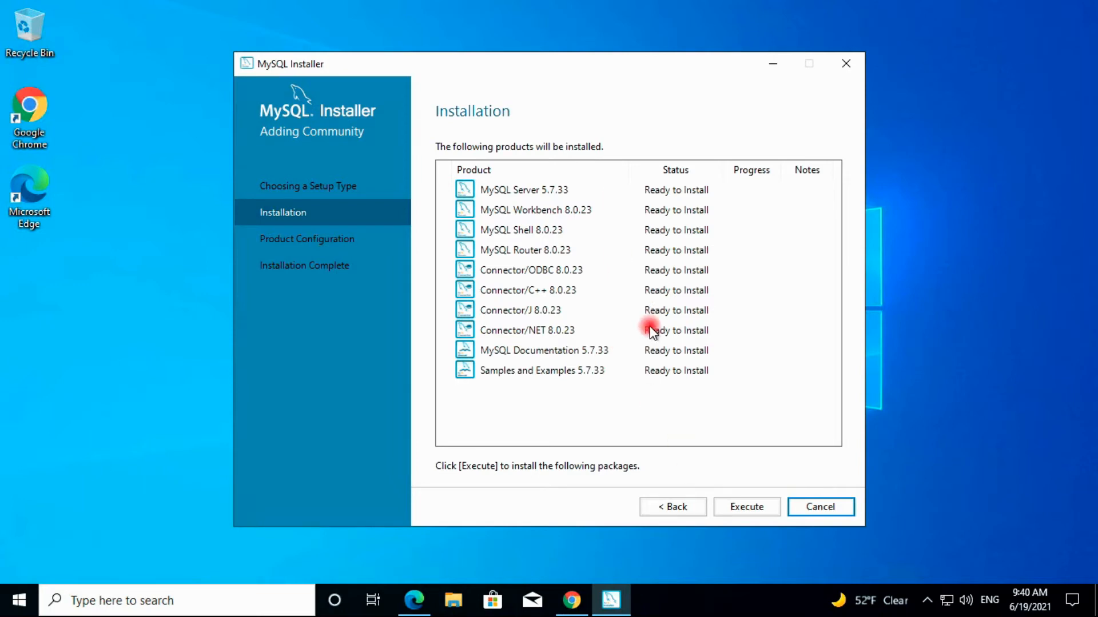
left_click(743, 506)
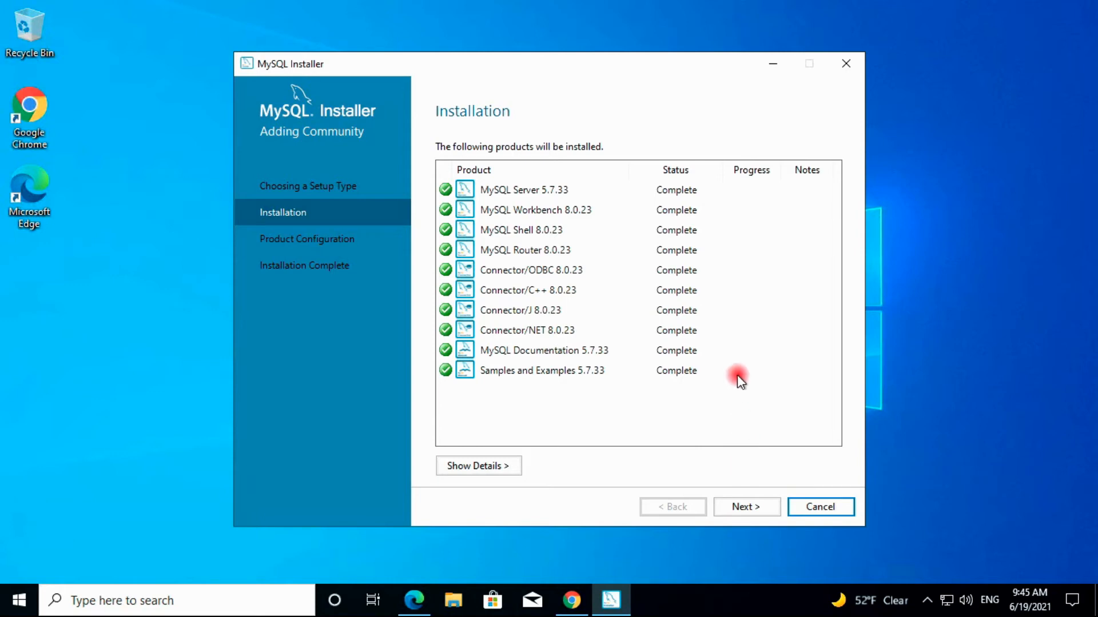
left_click(747, 506)
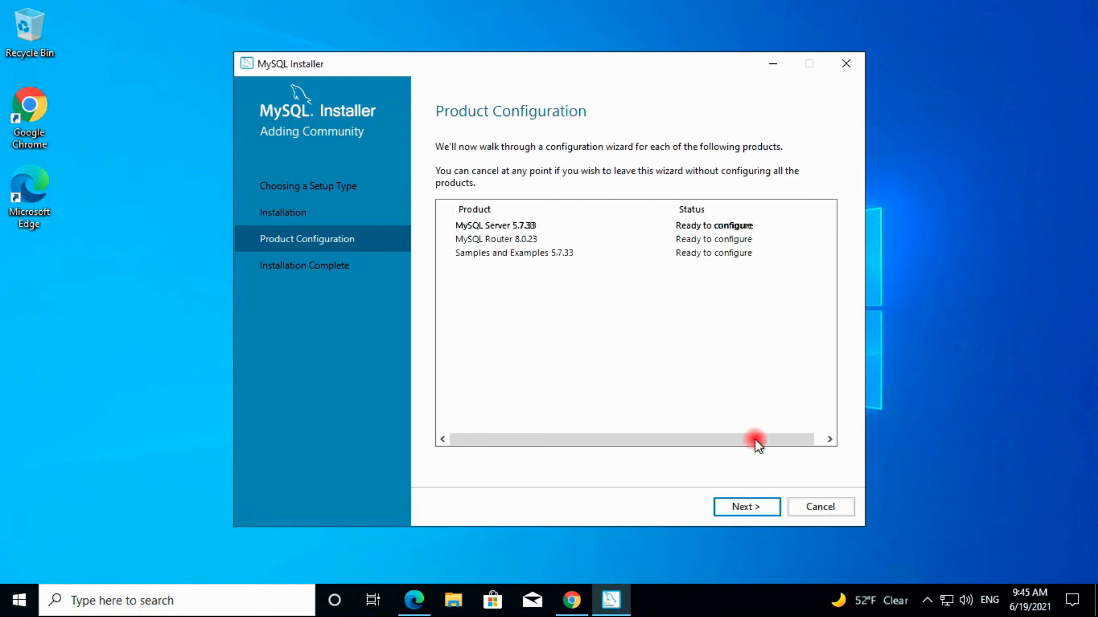
Configure MySQL Server 5.7.33 as Development Computer on port 3306 with advanced and logging options enabled
left_click(745, 507)
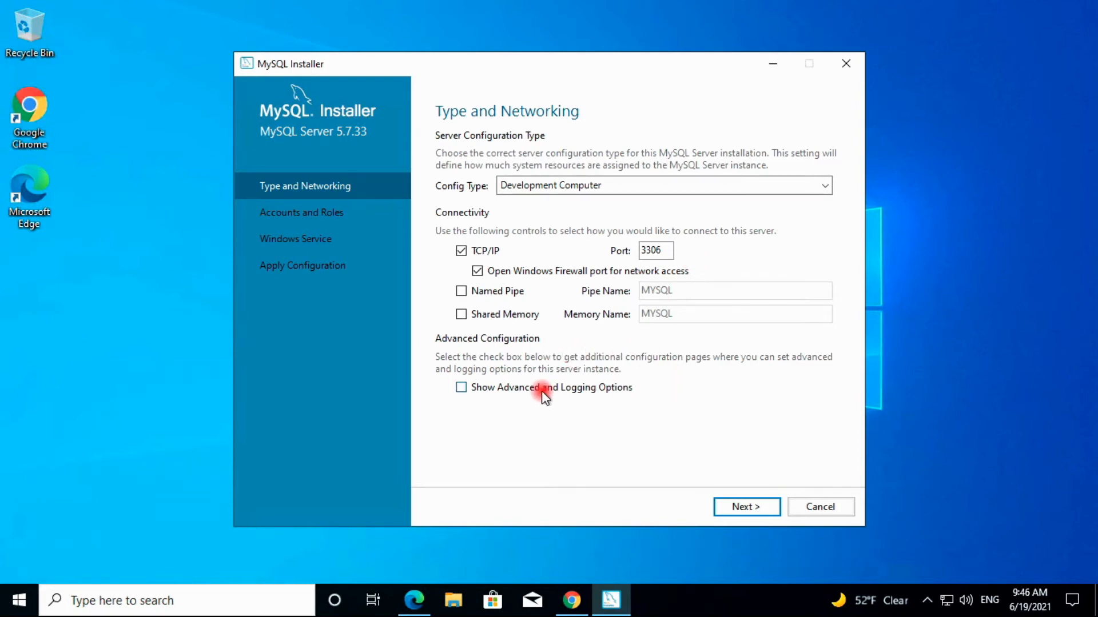
left_click(462, 388)
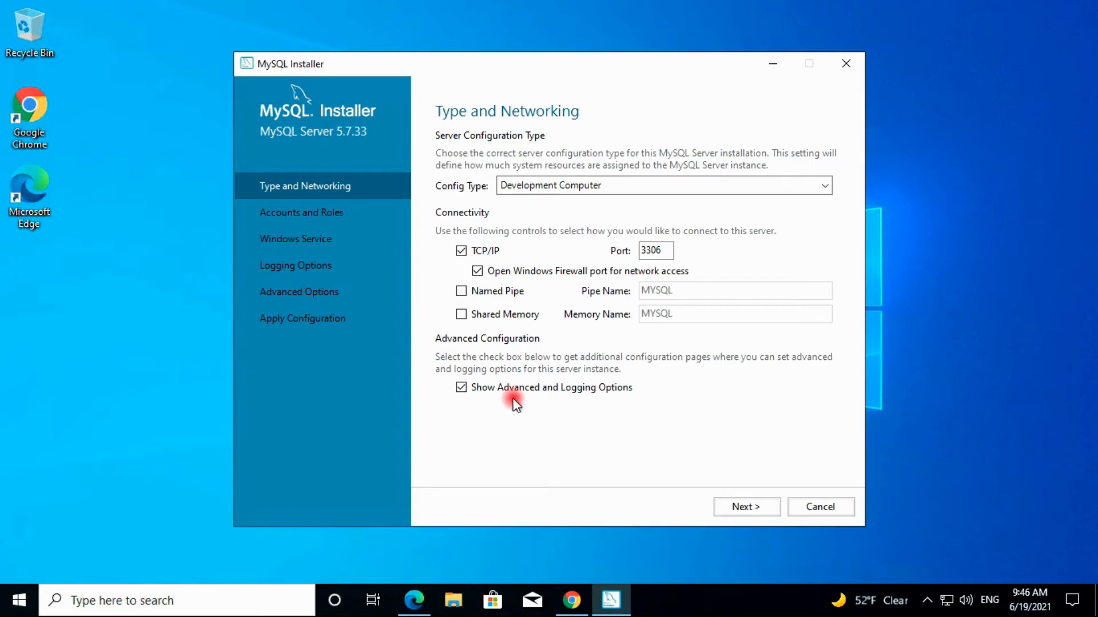
left_click(461, 388)
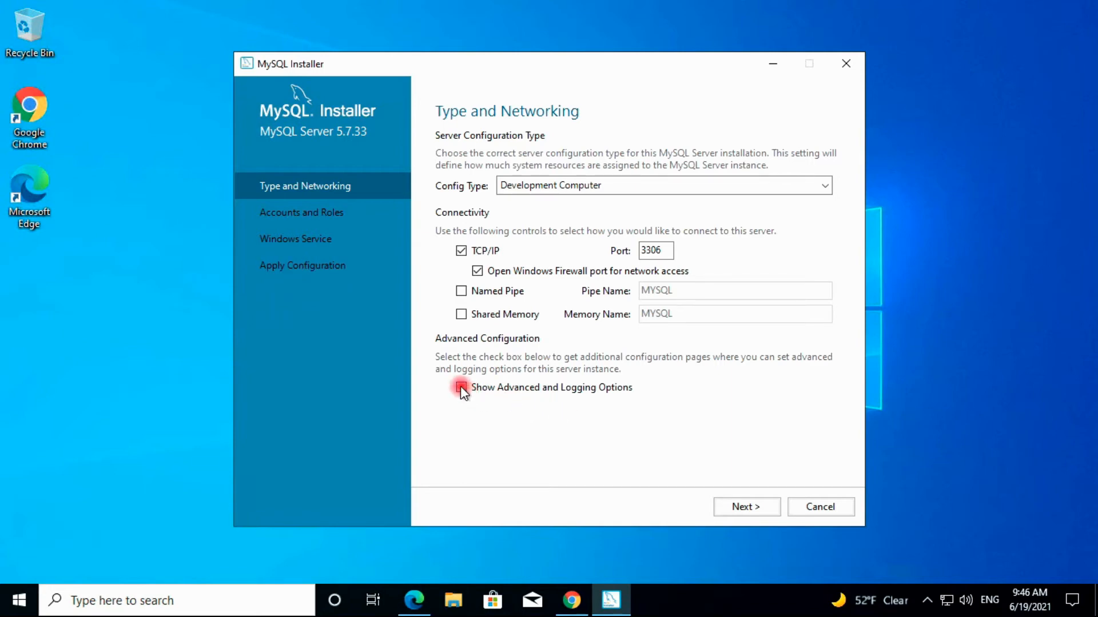
left_click(461, 388)
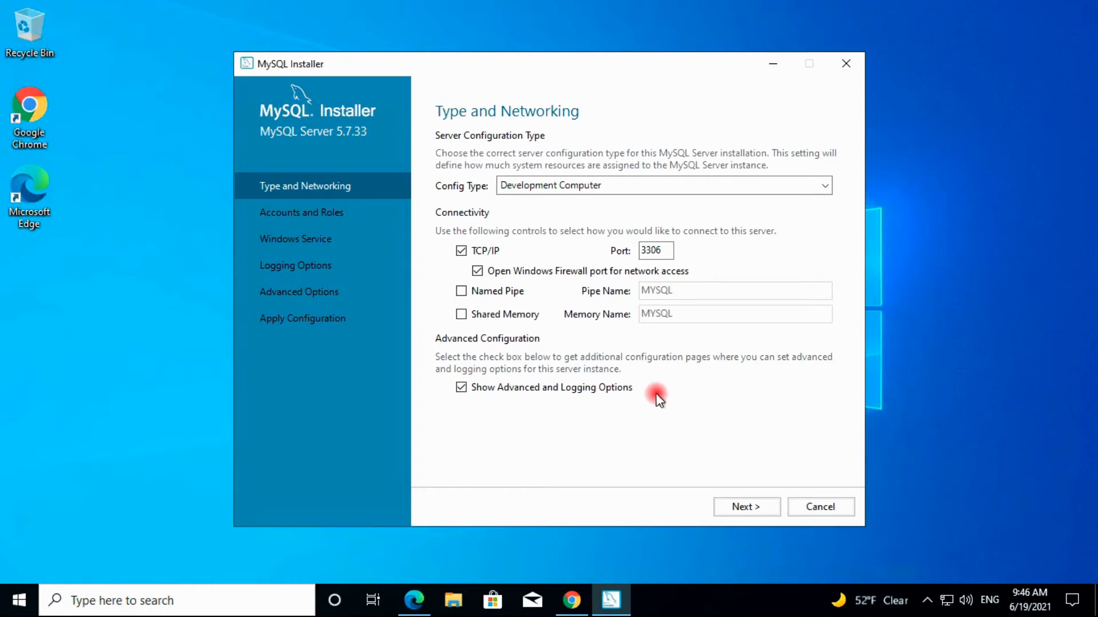
Enter and repeat the root account password, then start adding a new MySQL user
left_click(741, 508)
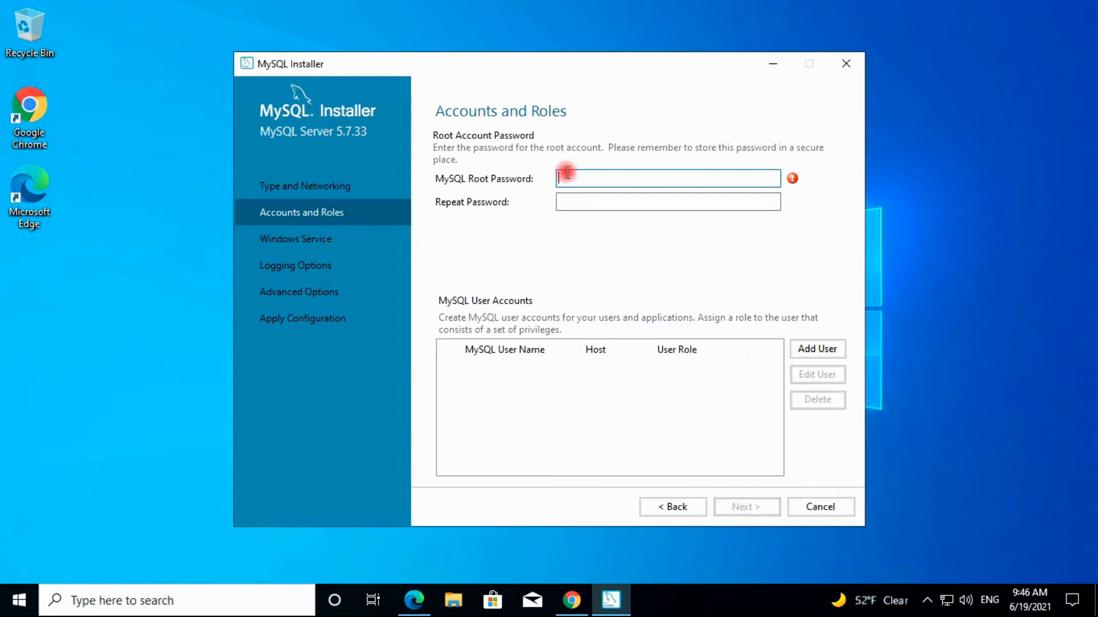
mouse_move(793, 181)
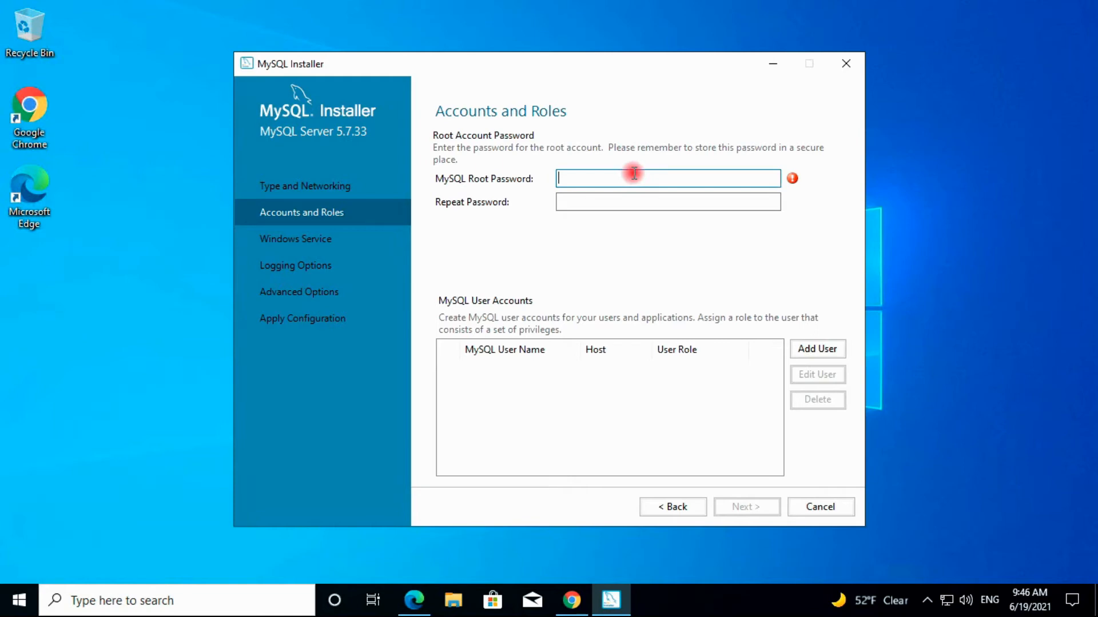
type("123456789")
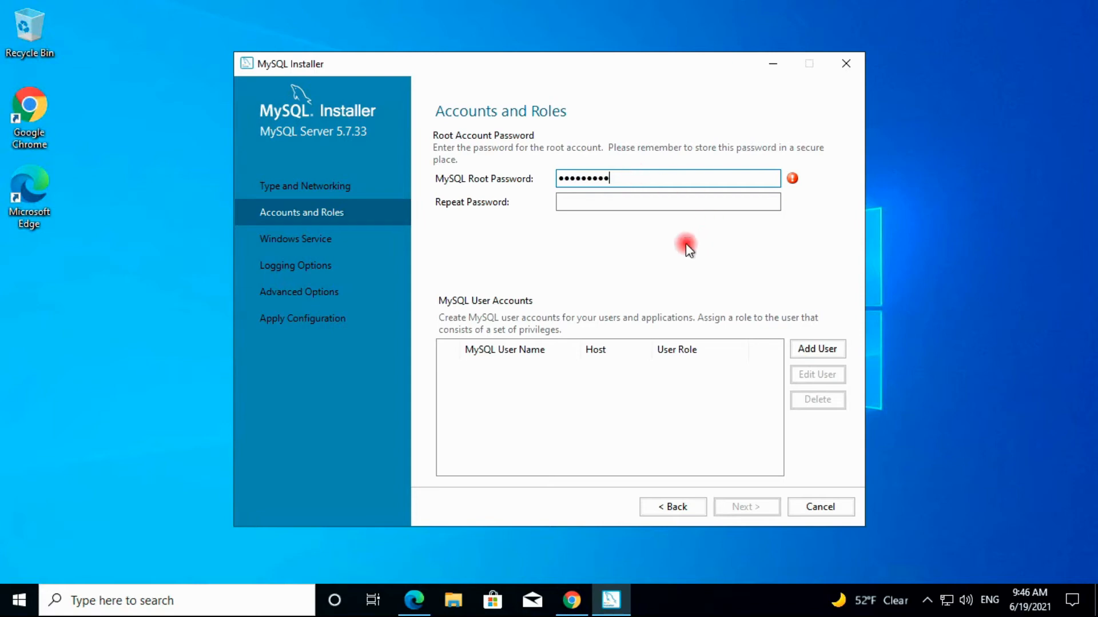
left_click(609, 201)
type("123456789")
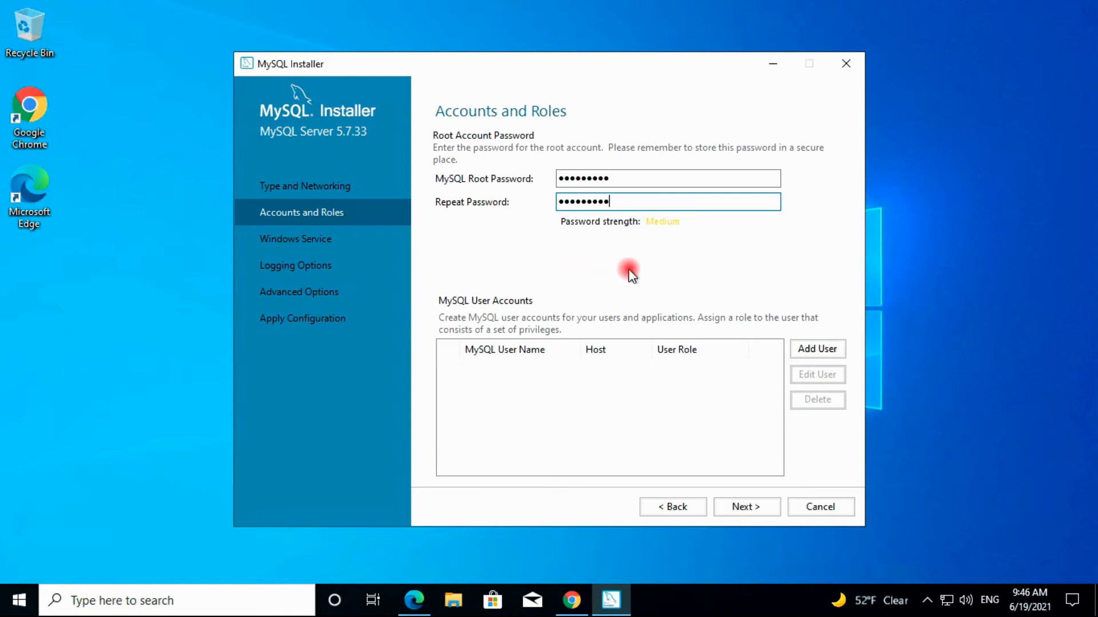
left_click(821, 351)
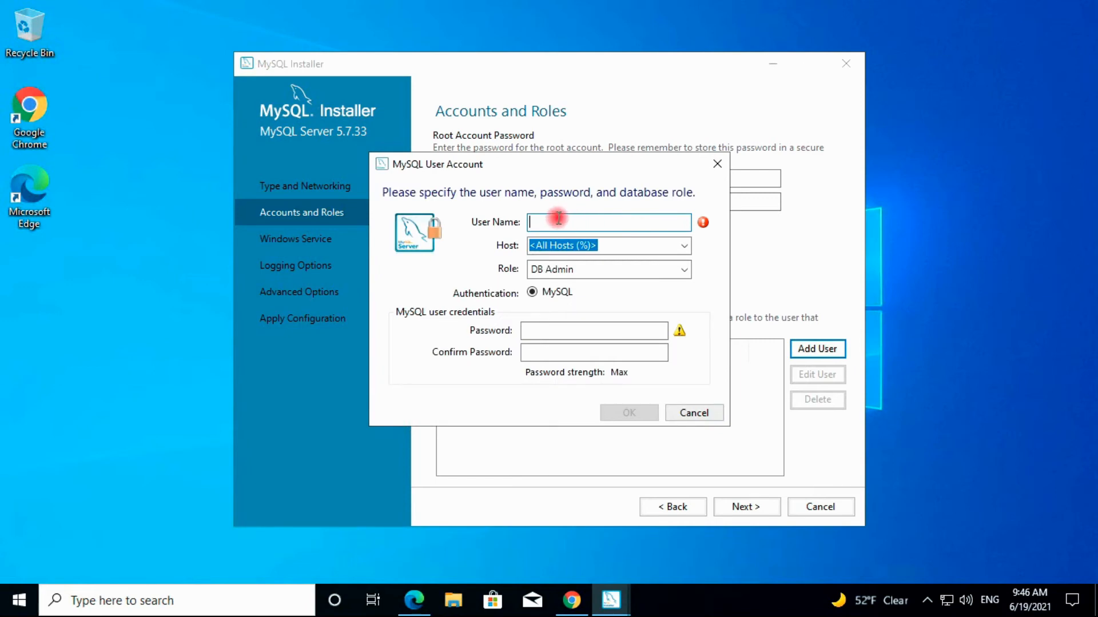
Name the new user 'myadmin' and keep it allowed from All Hosts (%)
type("ad")
key("BackSpace")
key("BackSpace")
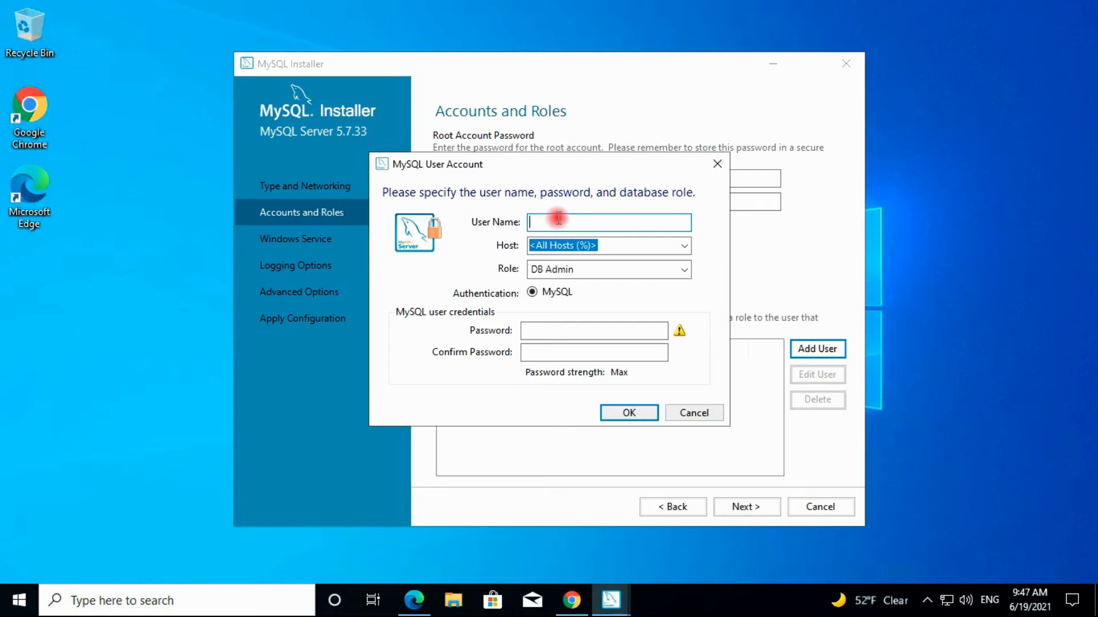
type("myadmin")
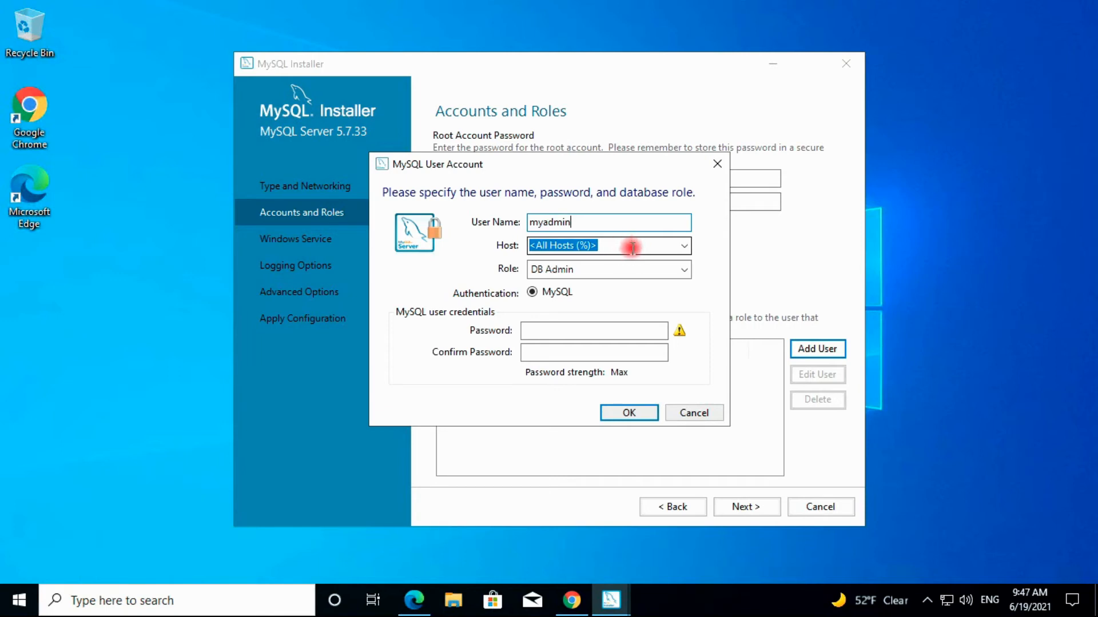
left_click(683, 246)
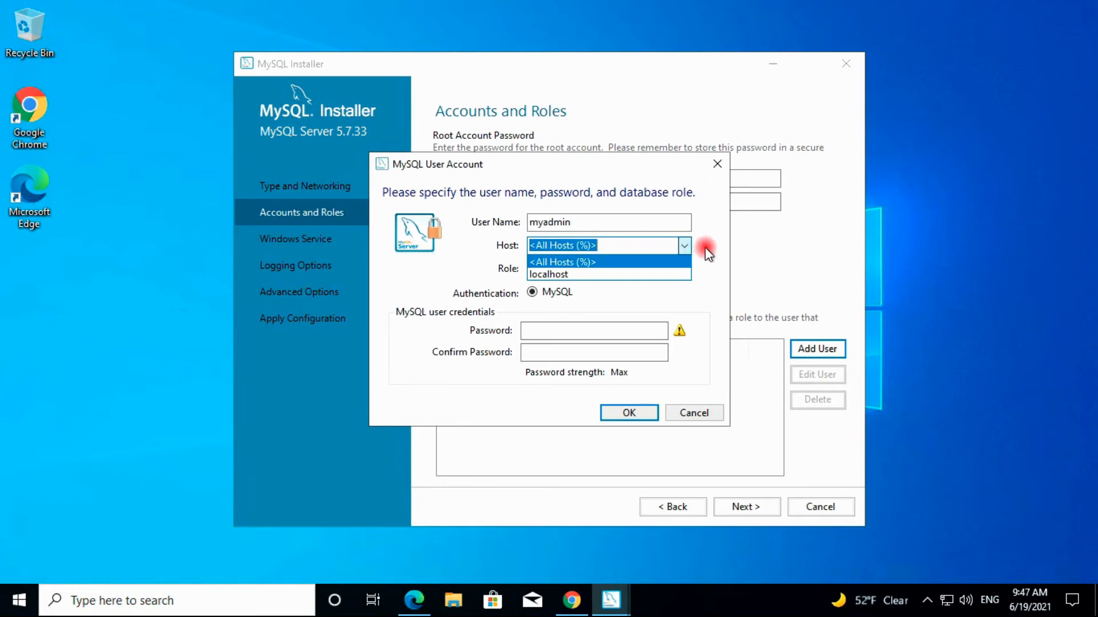
left_click(708, 253)
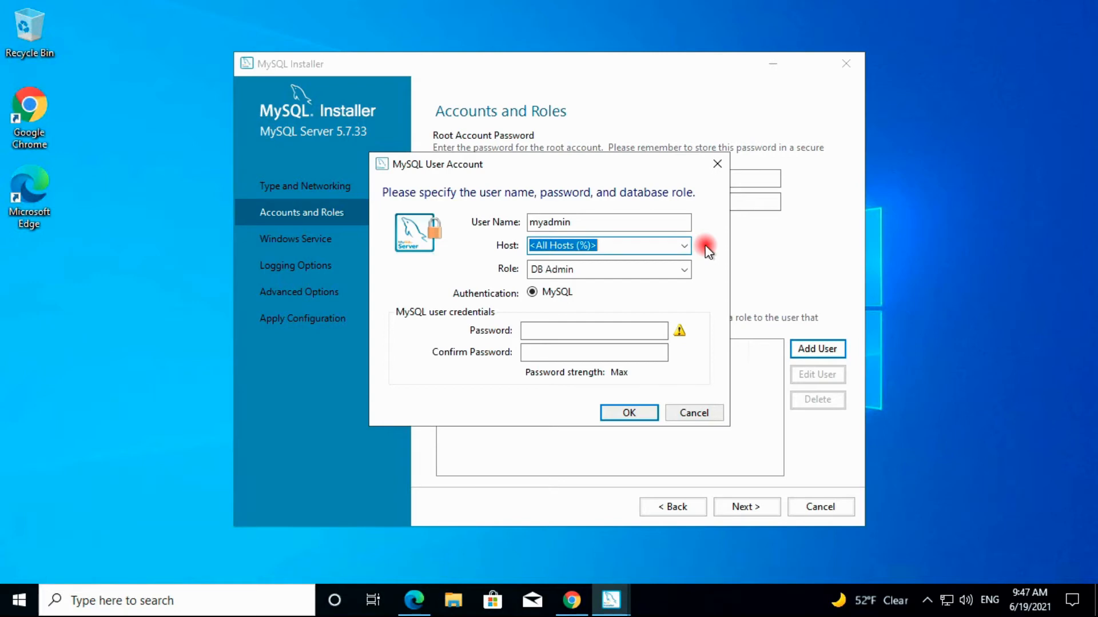
left_click(680, 244)
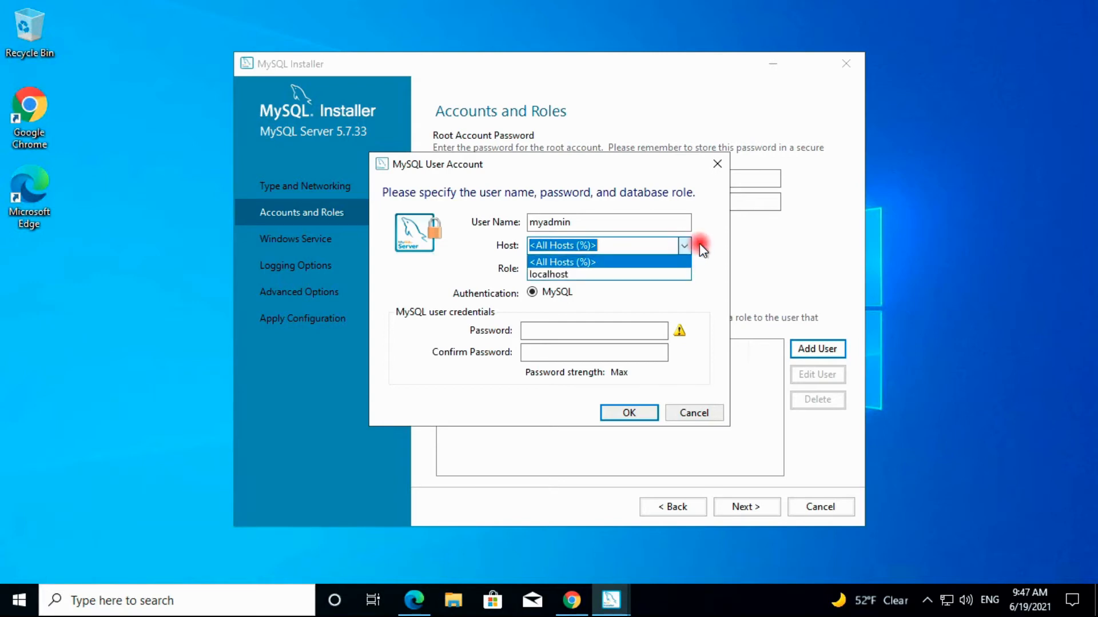
left_click(700, 243)
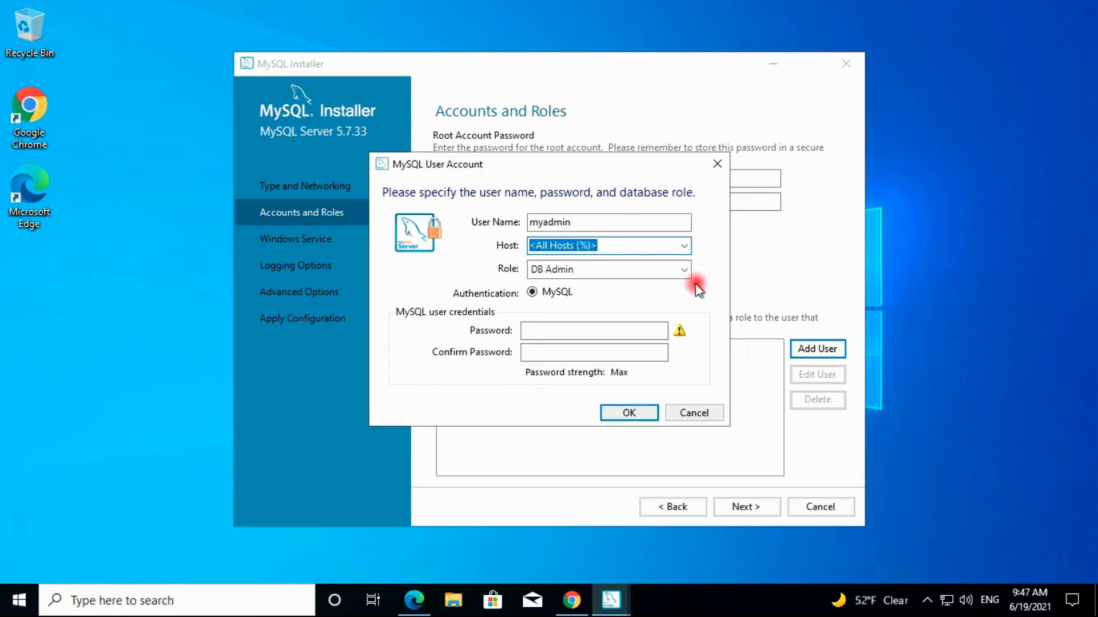
Keep the DB Admin role, enter and confirm the user's password, and save the account
left_click(657, 267)
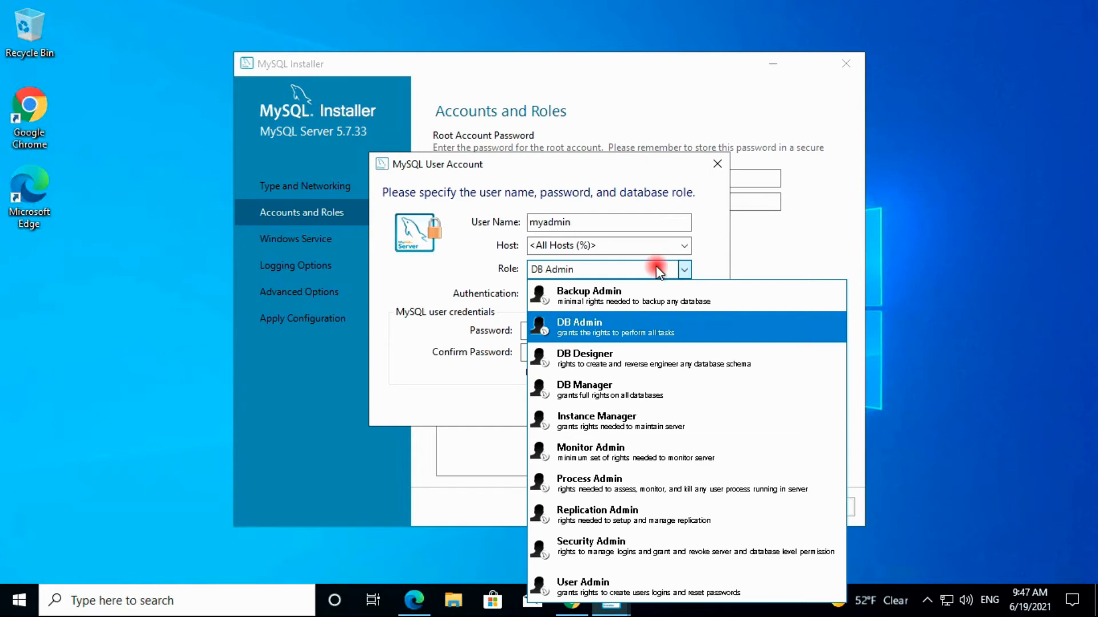
left_click(612, 333)
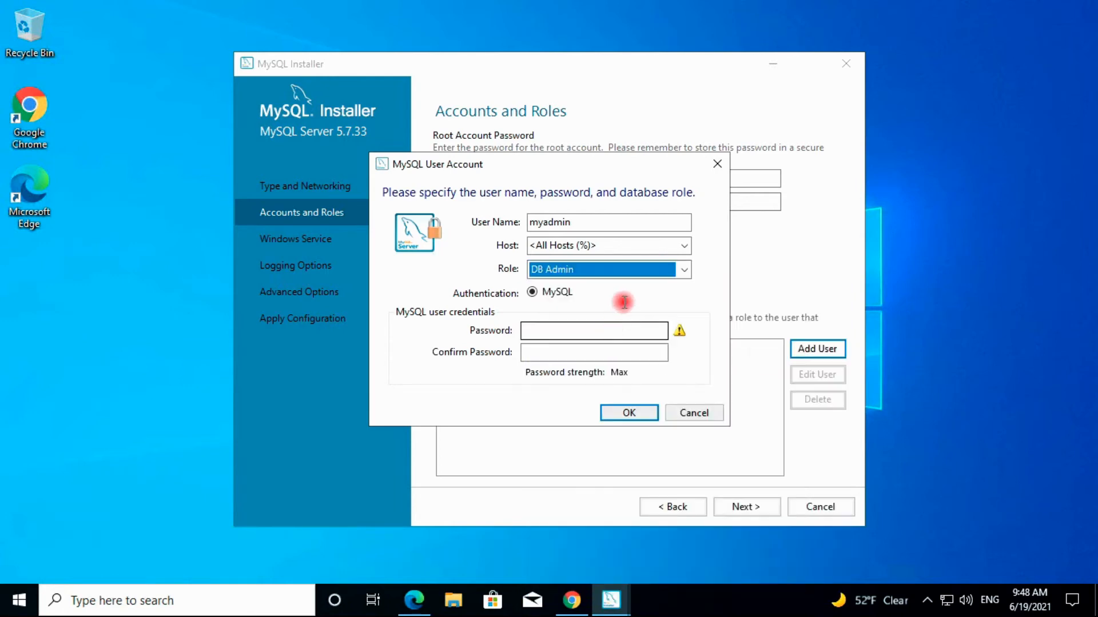
left_click(552, 330)
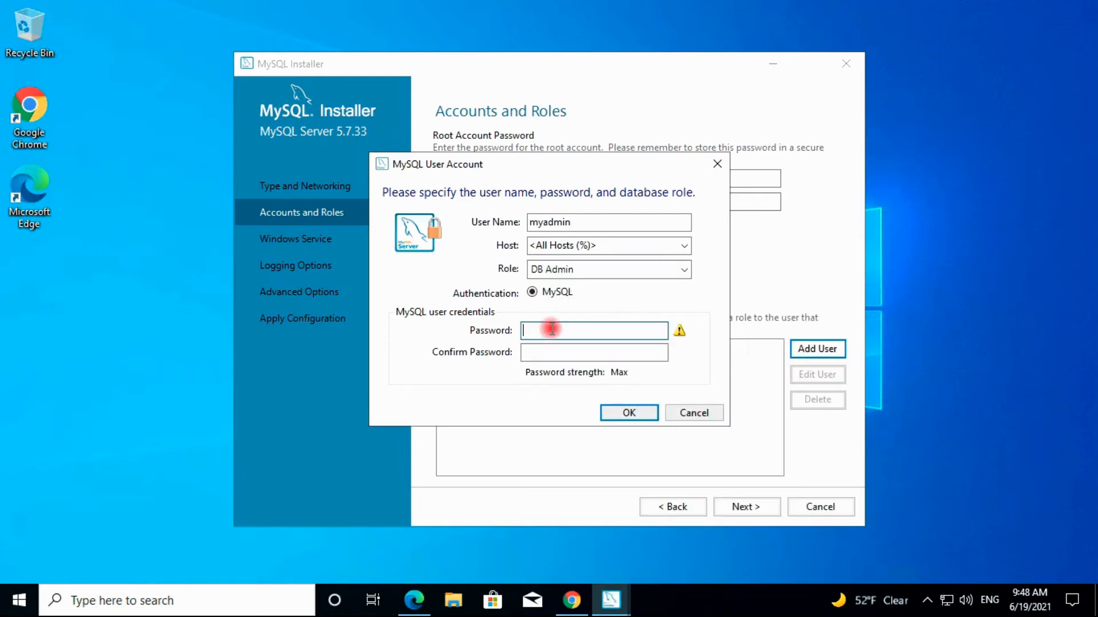
type("*********")
left_click(540, 354)
type("*****")
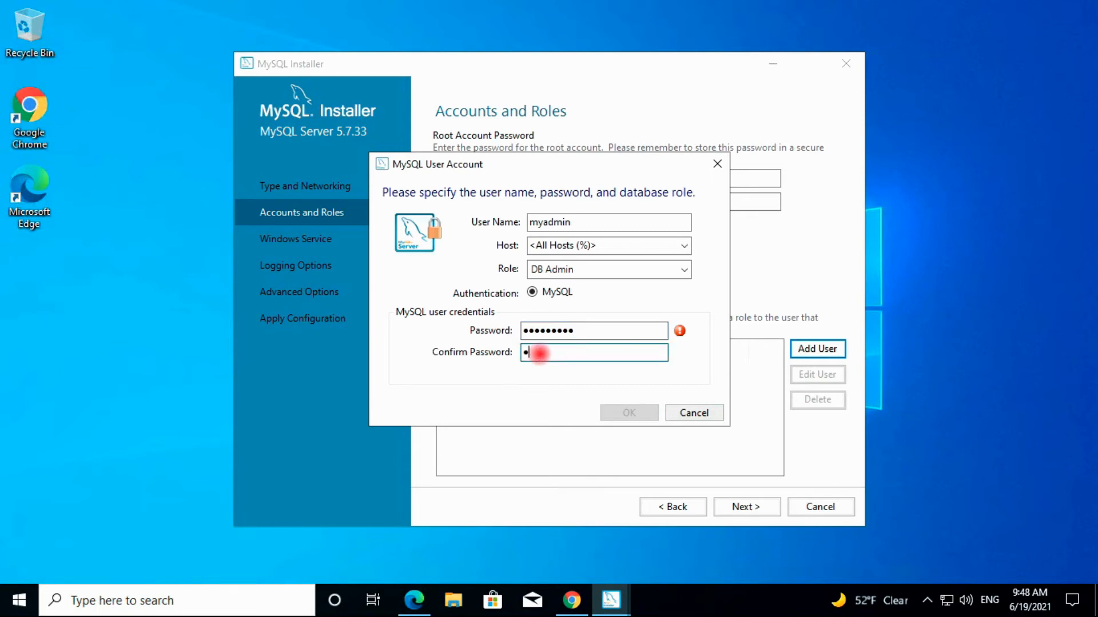
type("****")
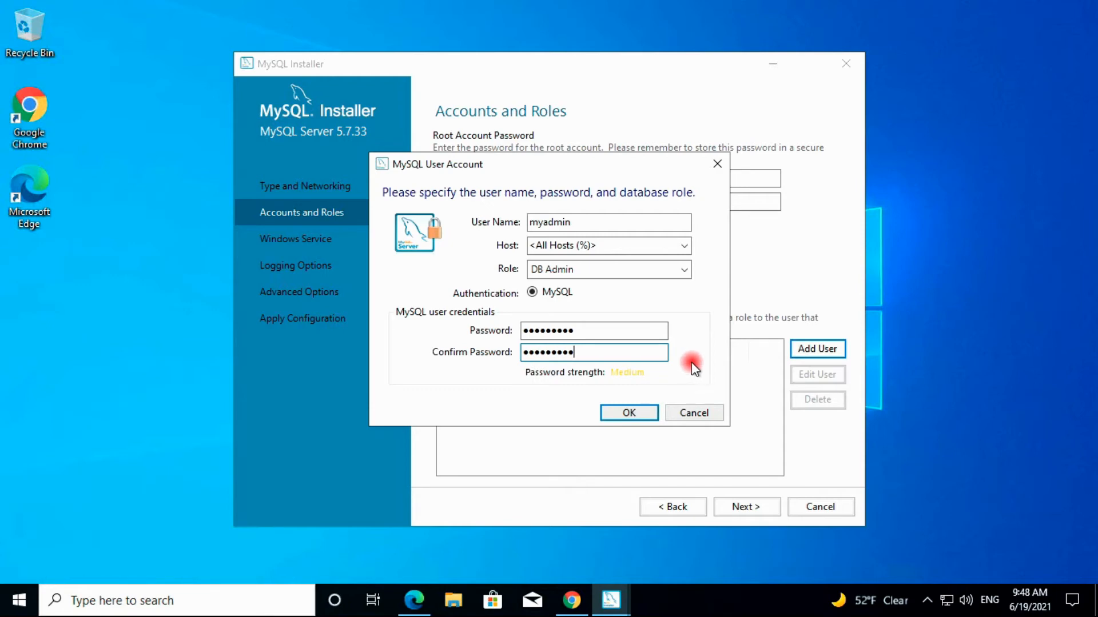
left_click(619, 412)
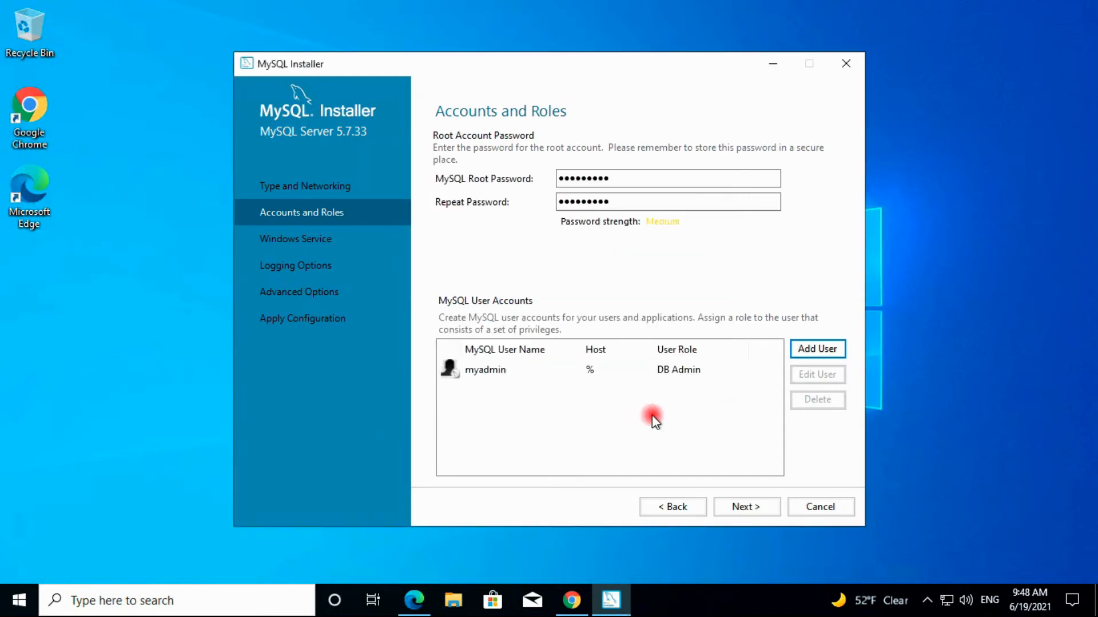
Advance to the Windows Service page for the MySQL57 service
left_click(746, 507)
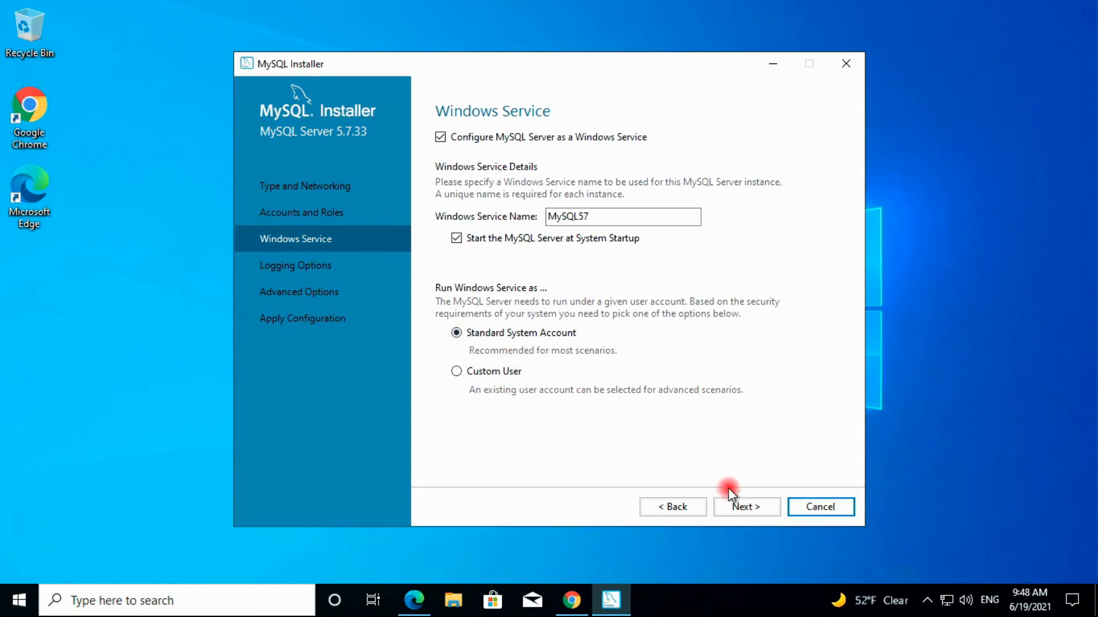
Rename the error, slow query and general log files with the 'mysql' prefix and enable the general log
left_click(747, 507)
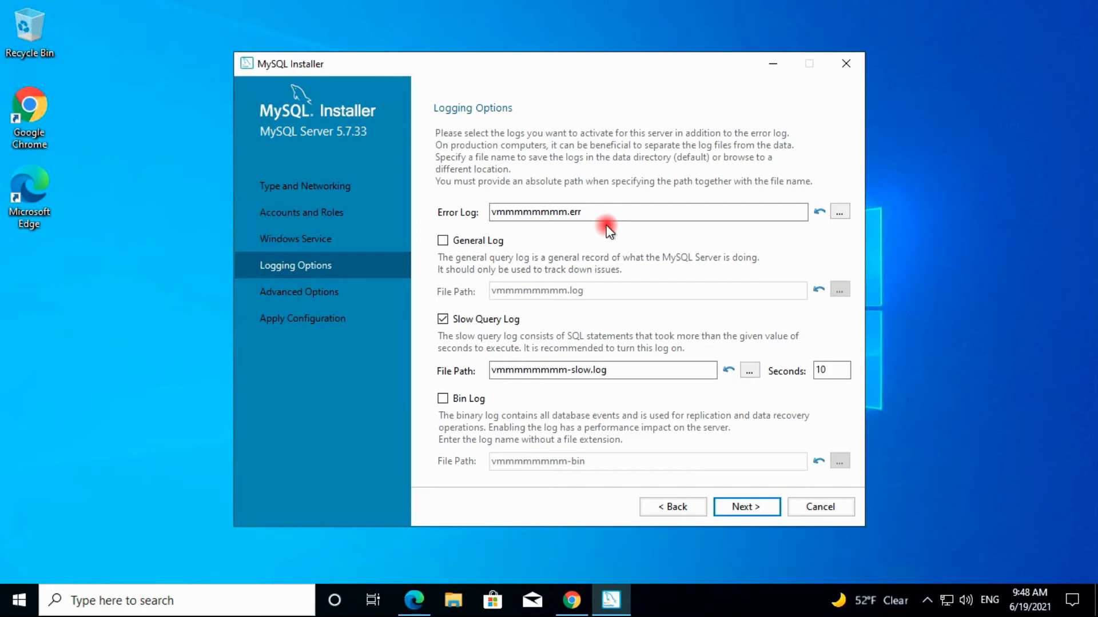
left_click(566, 213)
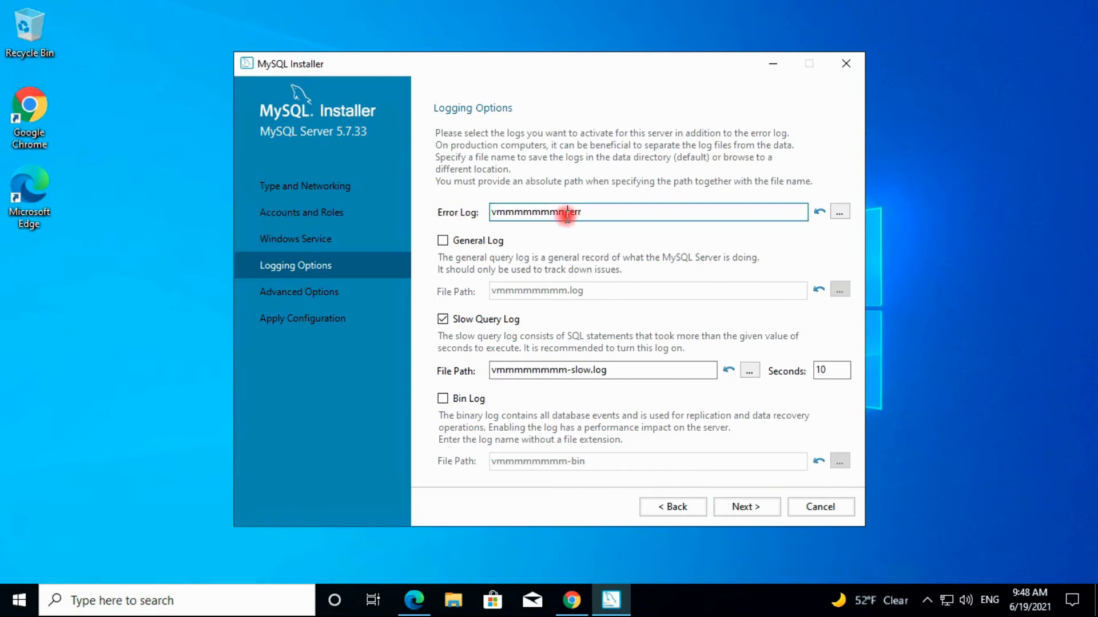
key("BackSpace")
key("BackSpace")
key("BackSpace")
key("BackSpace")
key("BackSpace")
key("BackSpace")
key("BackSpace")
key("BackSpace")
key("BackSpace")
key("BackSpace")
type("mysql")
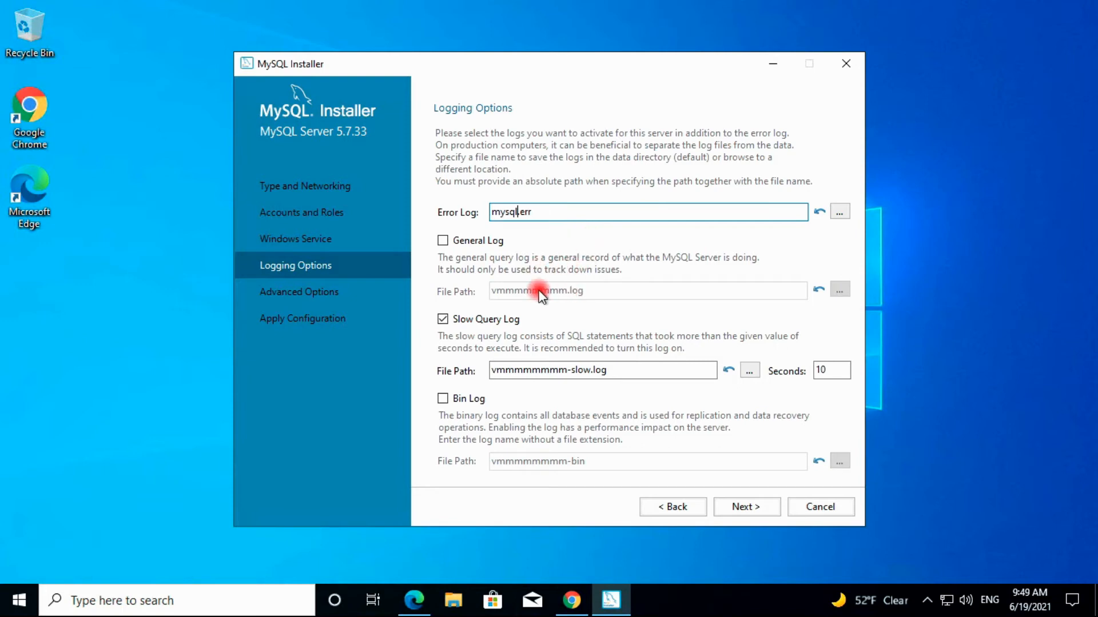
left_click(566, 372)
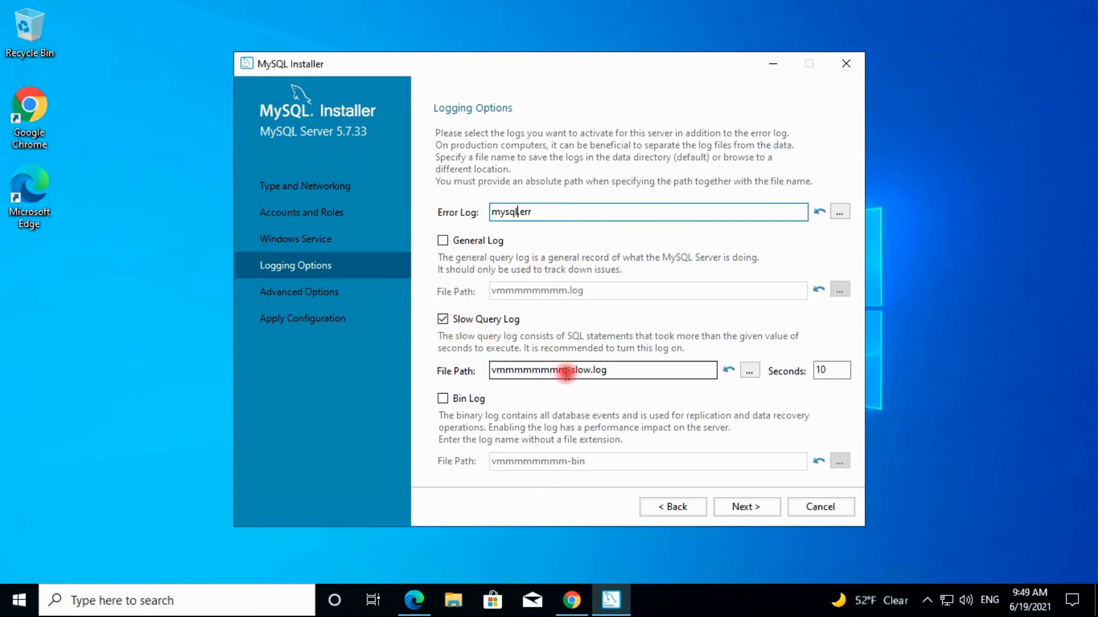
left_click(567, 373)
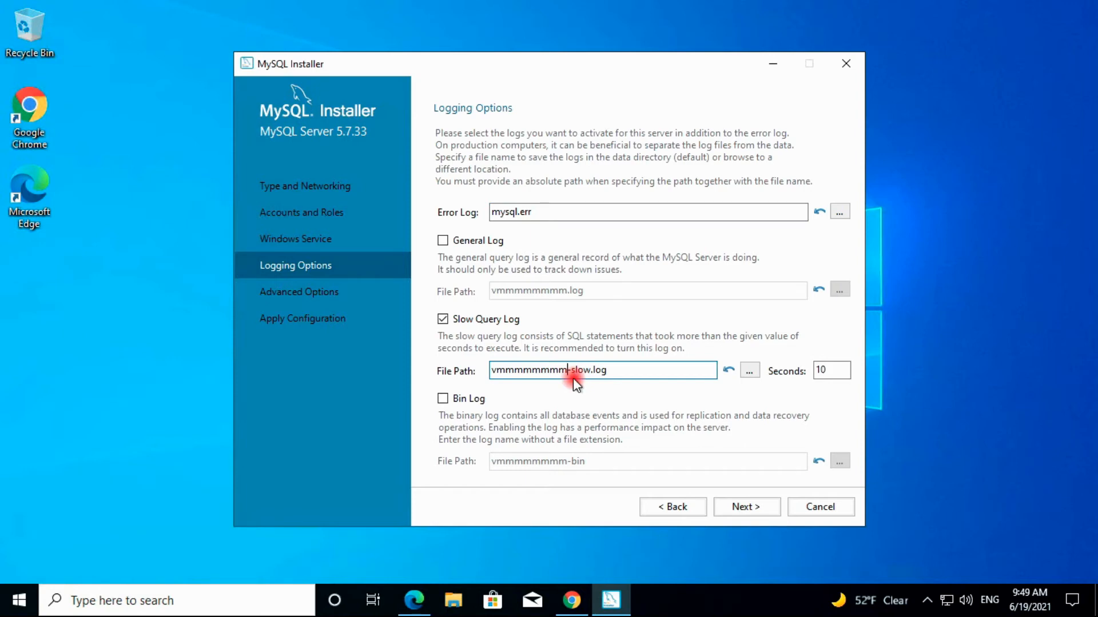
key("BackSpace")
key("BackSpace")
key("BackSpace")
key("BackSpace")
key("BackSpace")
key("BackSpace")
key("BackSpace")
key("BackSpace")
key("BackSpace")
key("BackSpace")
type("mysql")
left_click(441, 241)
left_click(568, 292)
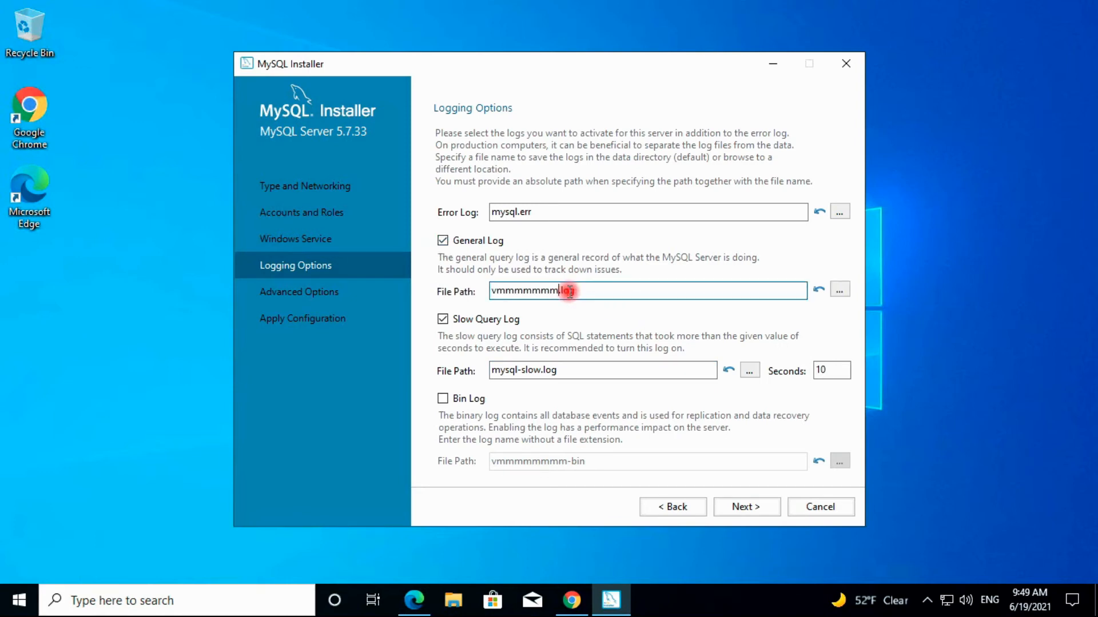
key("BackSpace")
key("BackSpace")
key("BackSpace")
key("BackSpace")
key("BackSpace")
key("BackSpace")
key("BackSpace")
key("BackSpace")
key("BackSpace")
key("BackSpace")
type("mysql")
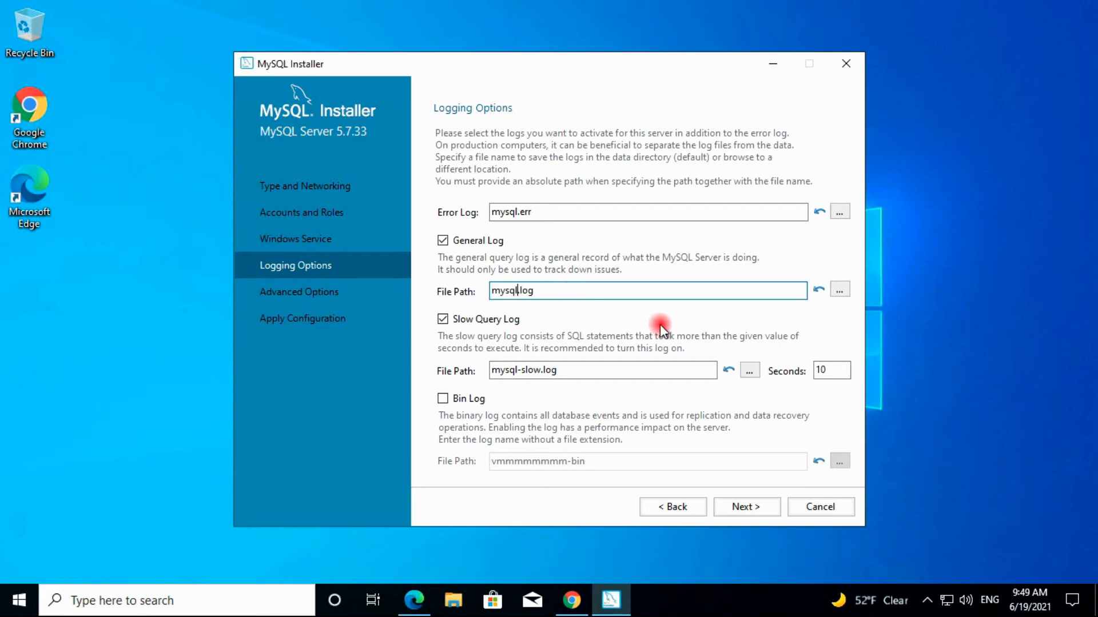
Leave the error log location unchanged and keep binary logging off
left_click(839, 212)
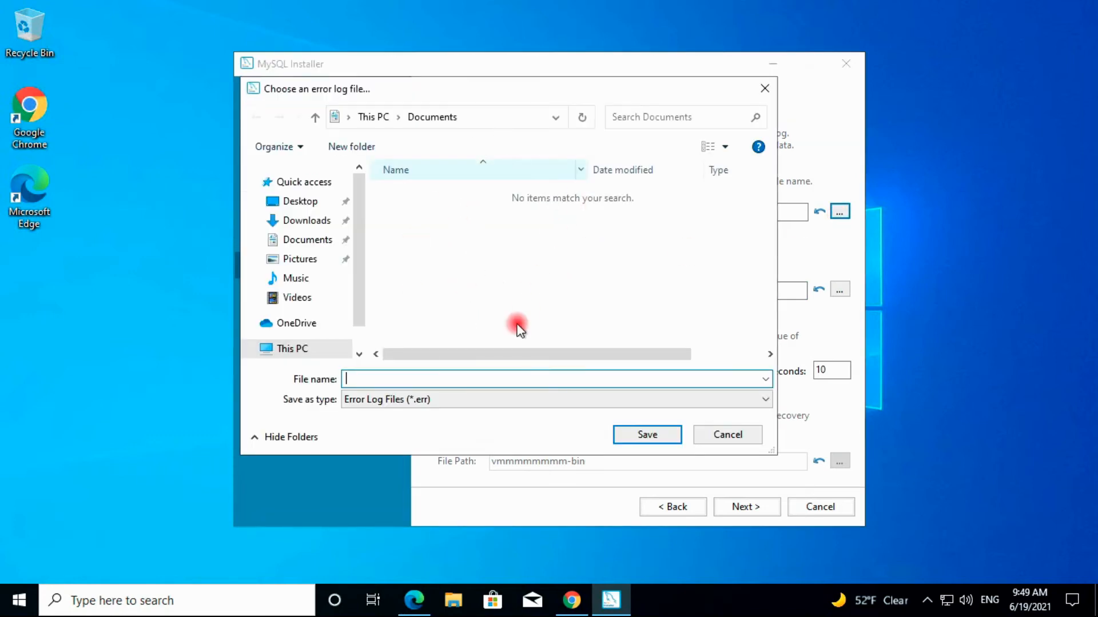
left_click(709, 430)
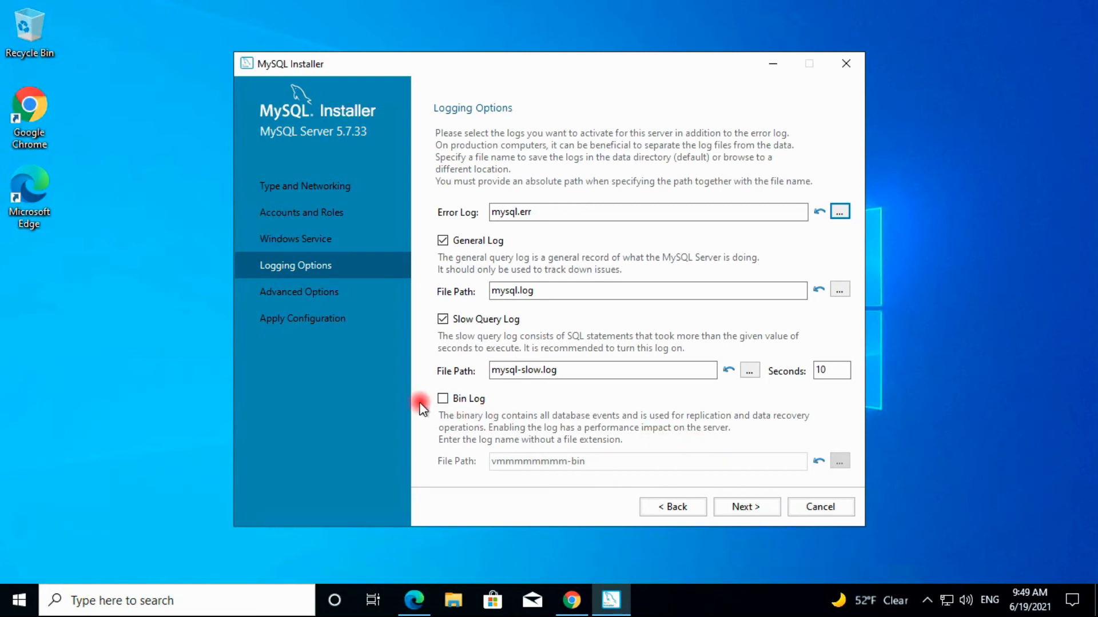
left_click(443, 399)
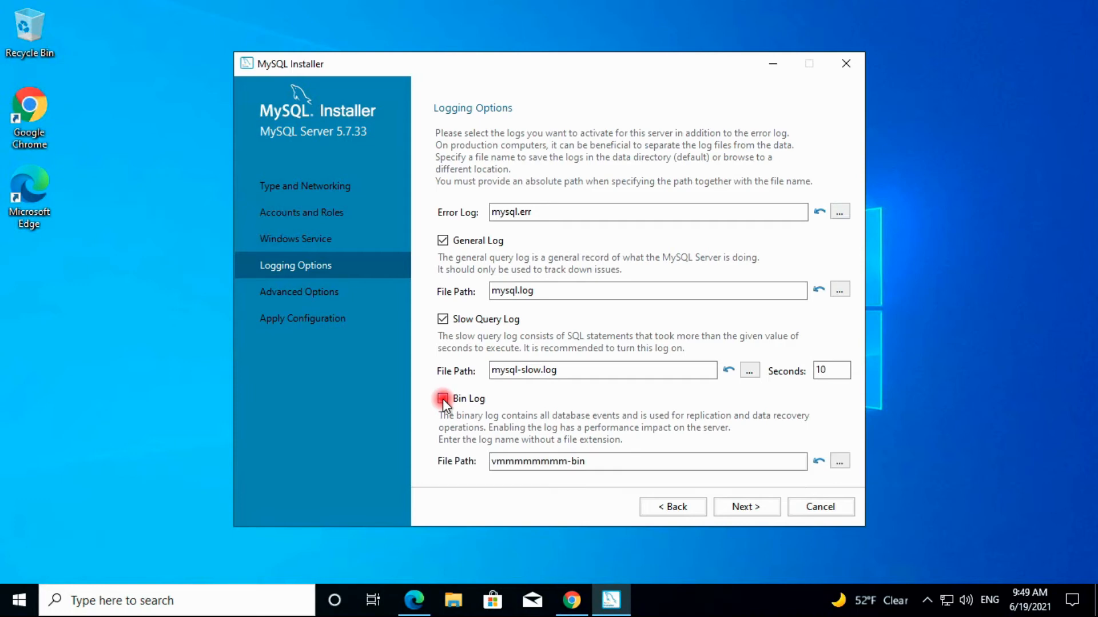
left_click(442, 399)
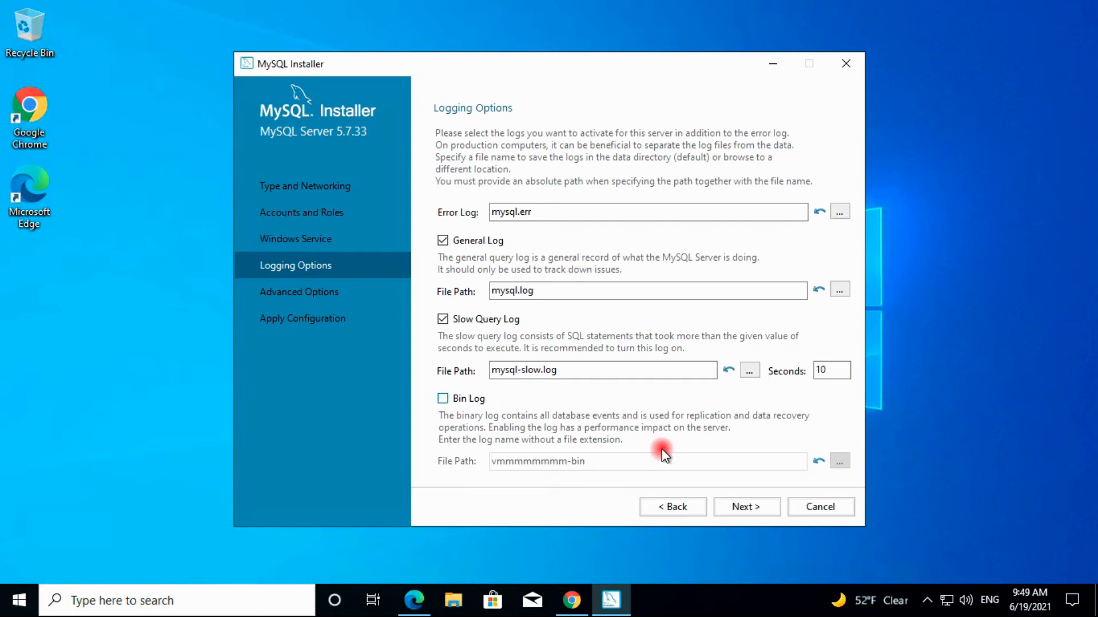
Accept the logging options and default advanced options (Server ID 1) to reach Apply Configuration
left_click(746, 507)
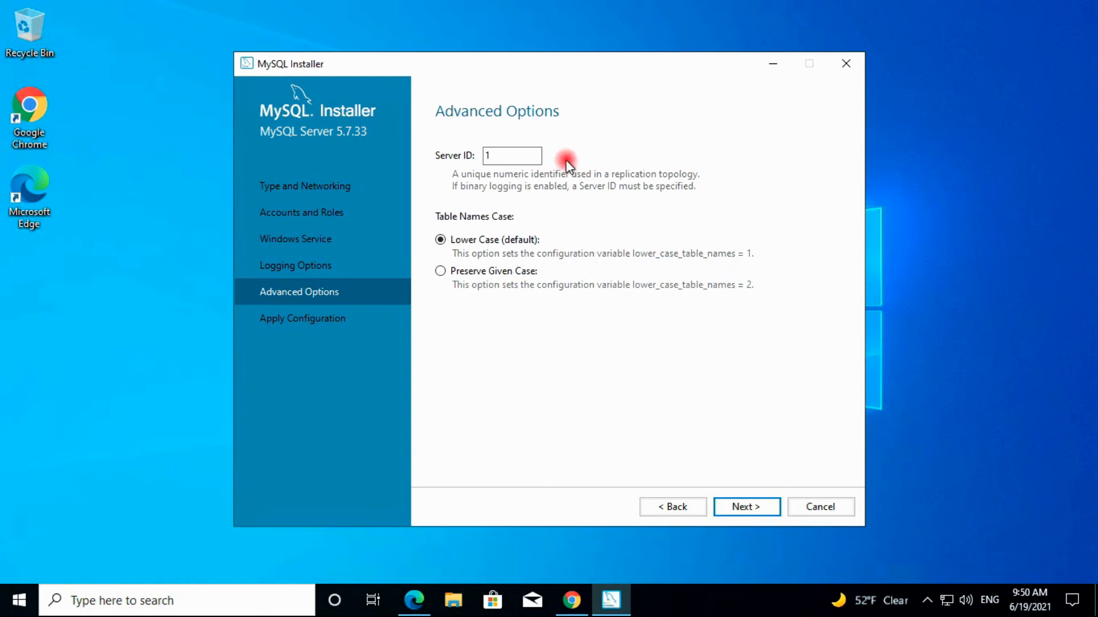
left_click(746, 507)
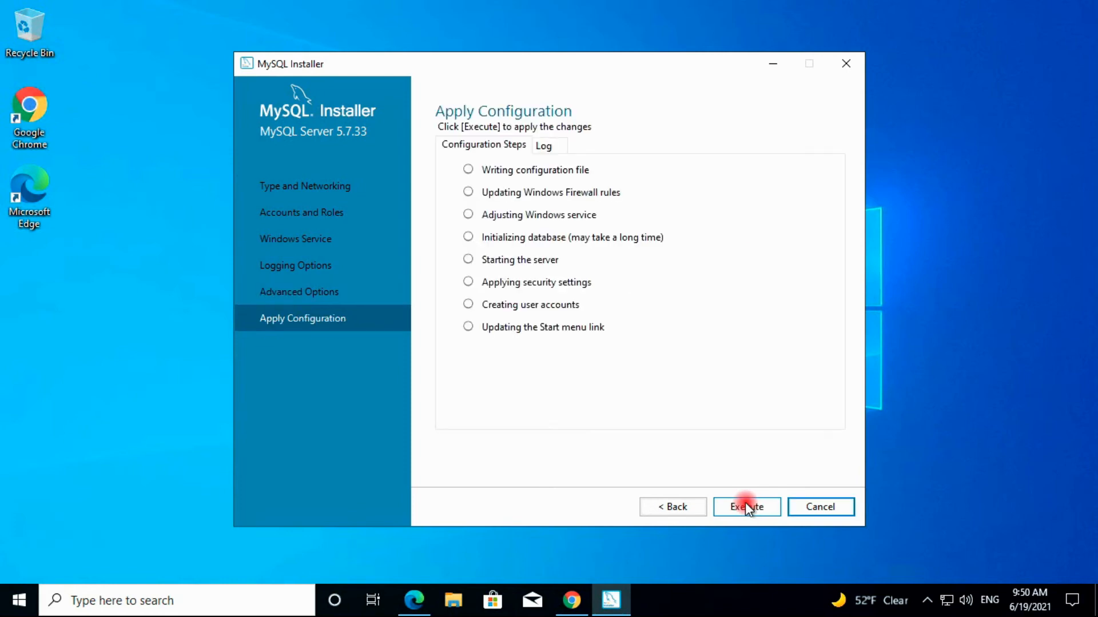
Execute the MySQL Server 5.7.33 configuration and finish once all steps succeed
left_click(746, 505)
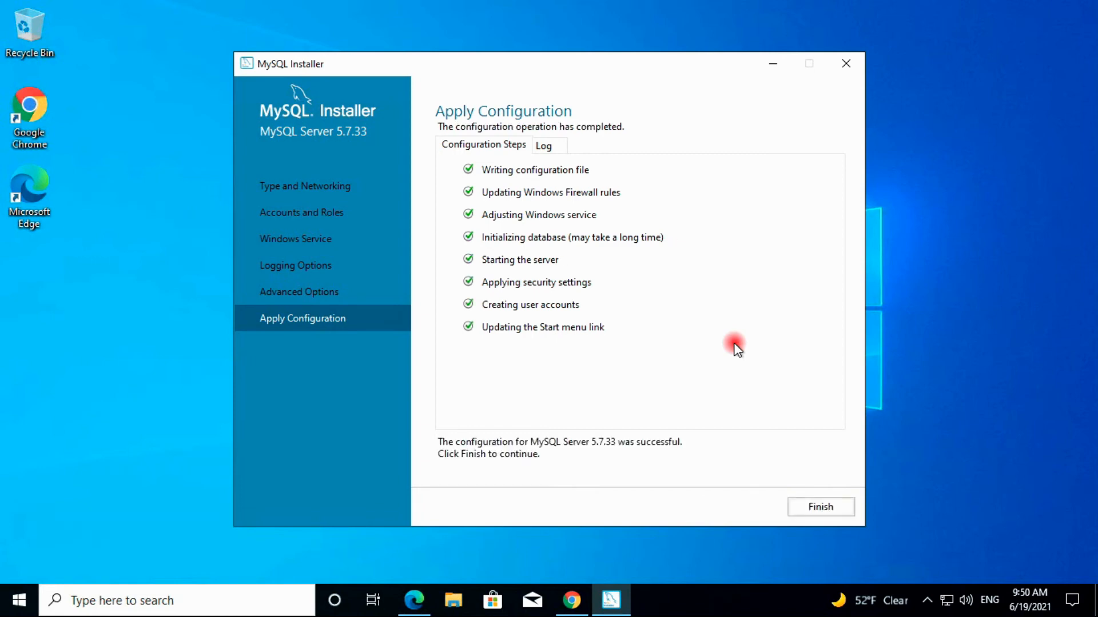
left_click(816, 510)
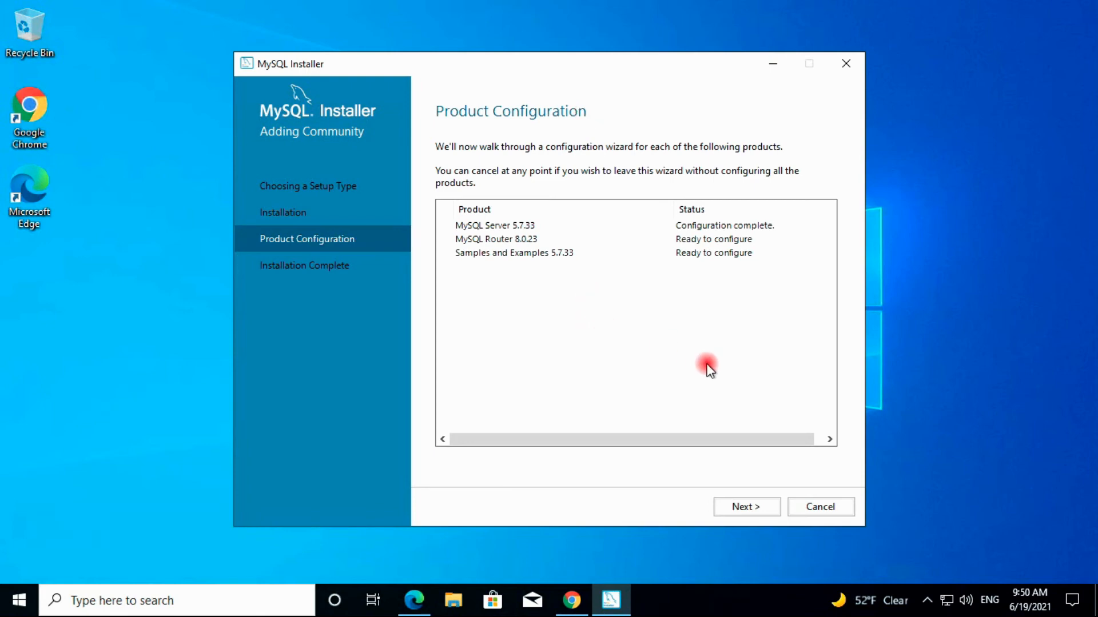
Finish MySQL Router 8.0.23 without InnoDB cluster bootstrap and continue to Samples and Examples
left_click(743, 508)
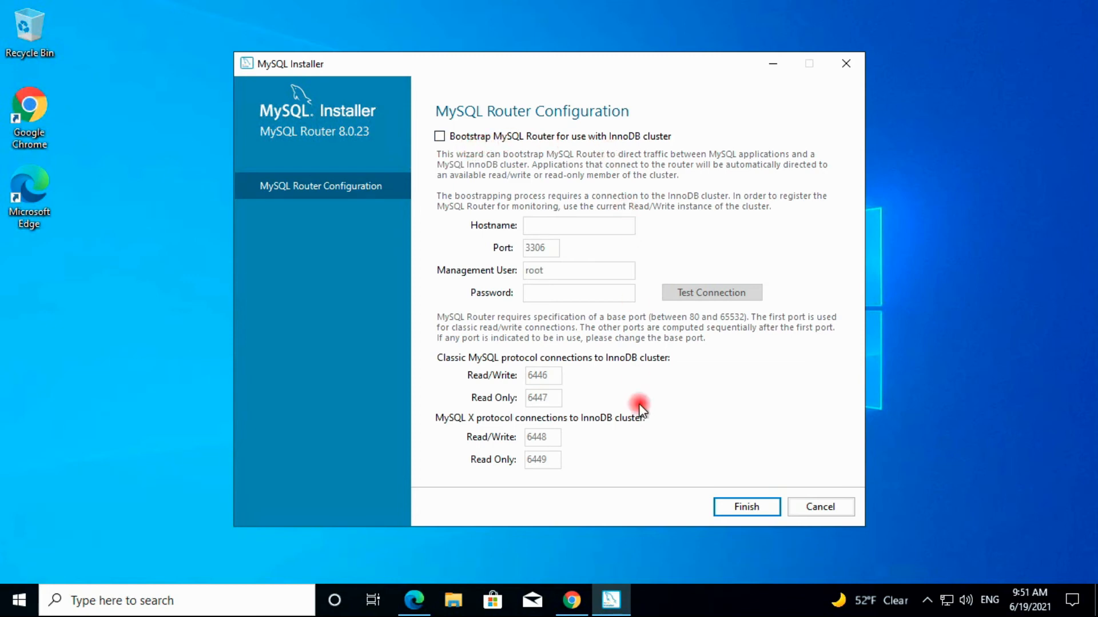
left_click(740, 508)
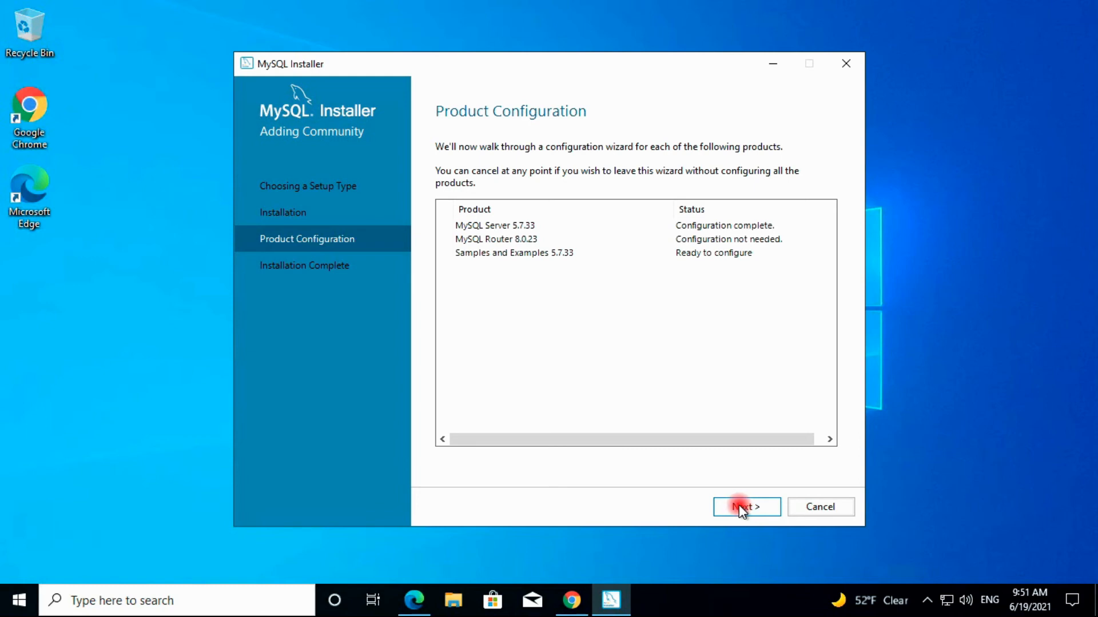
left_click(738, 506)
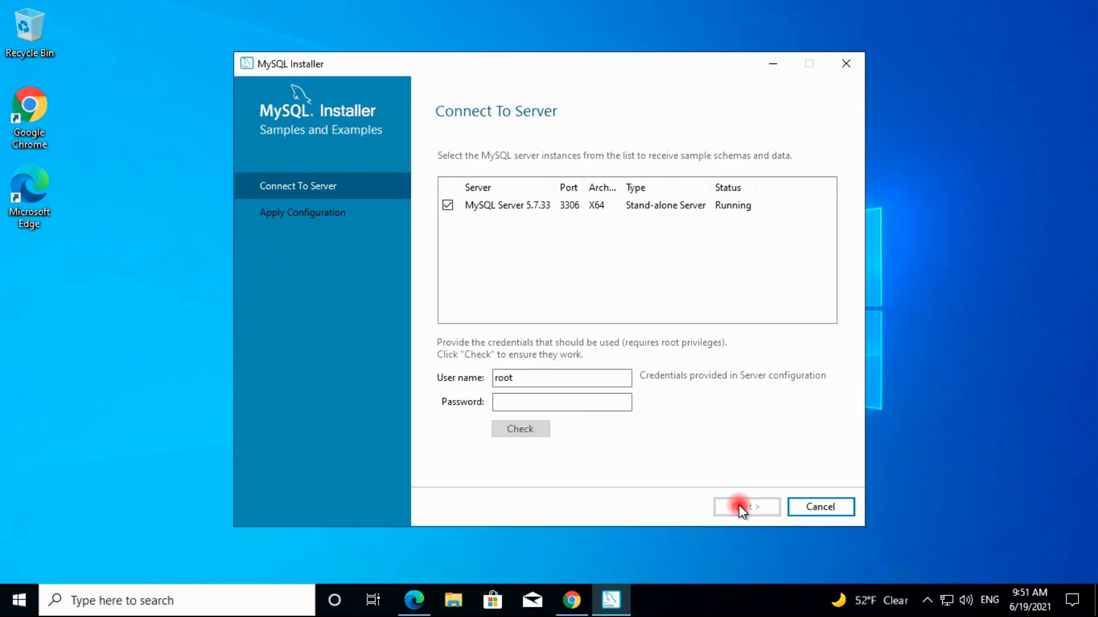
Enter the root password, verify the connection to MySQL Server 5.7.33, and continue
left_click(543, 403)
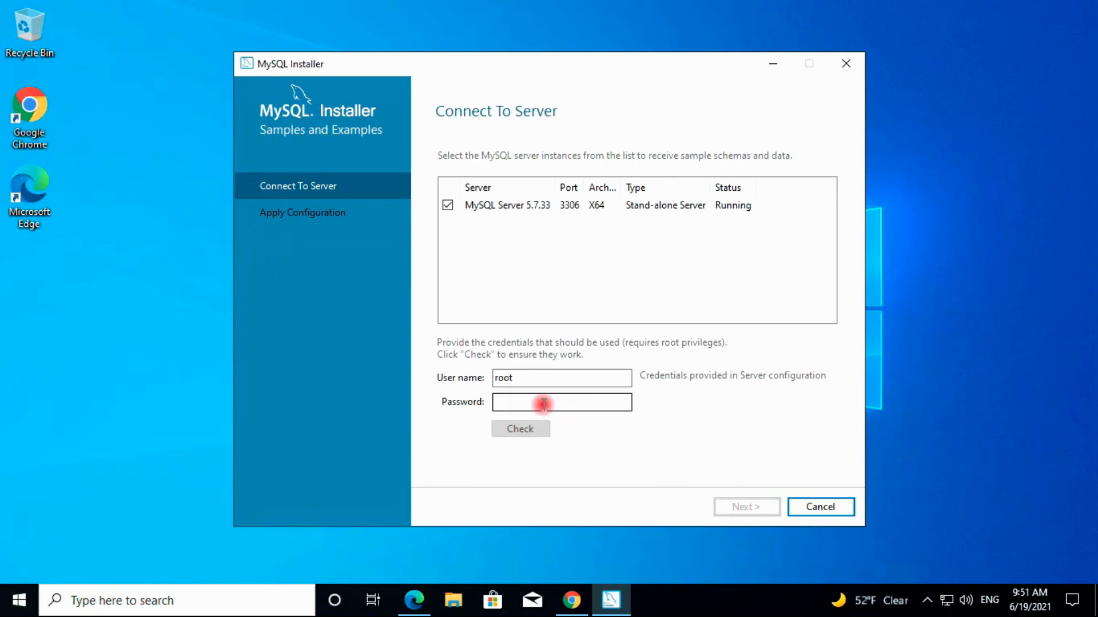
left_click(542, 404)
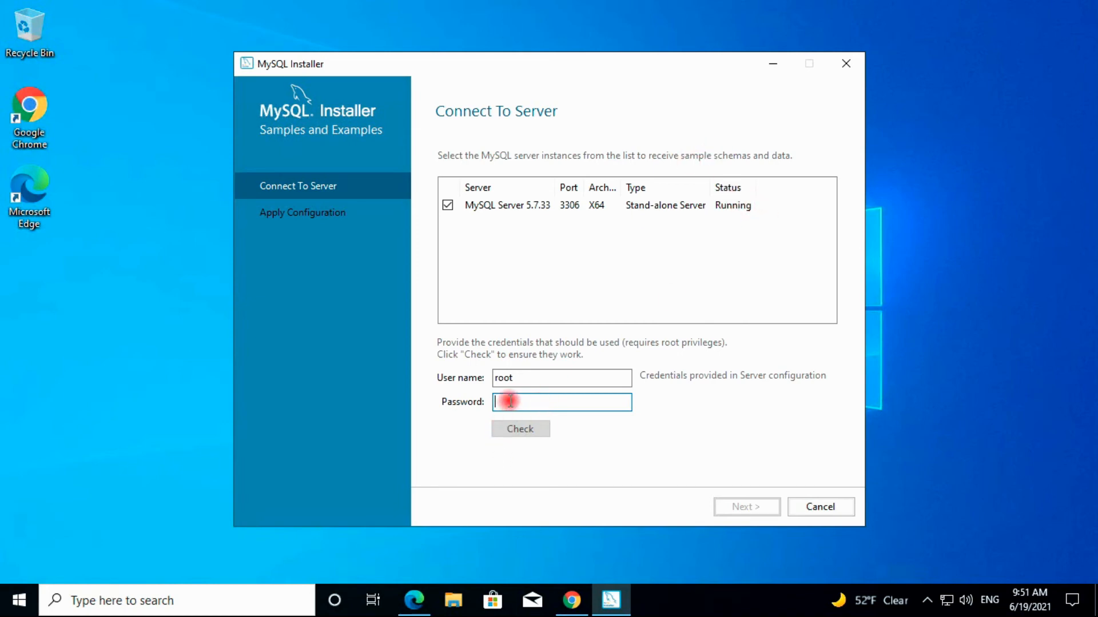
type("r")
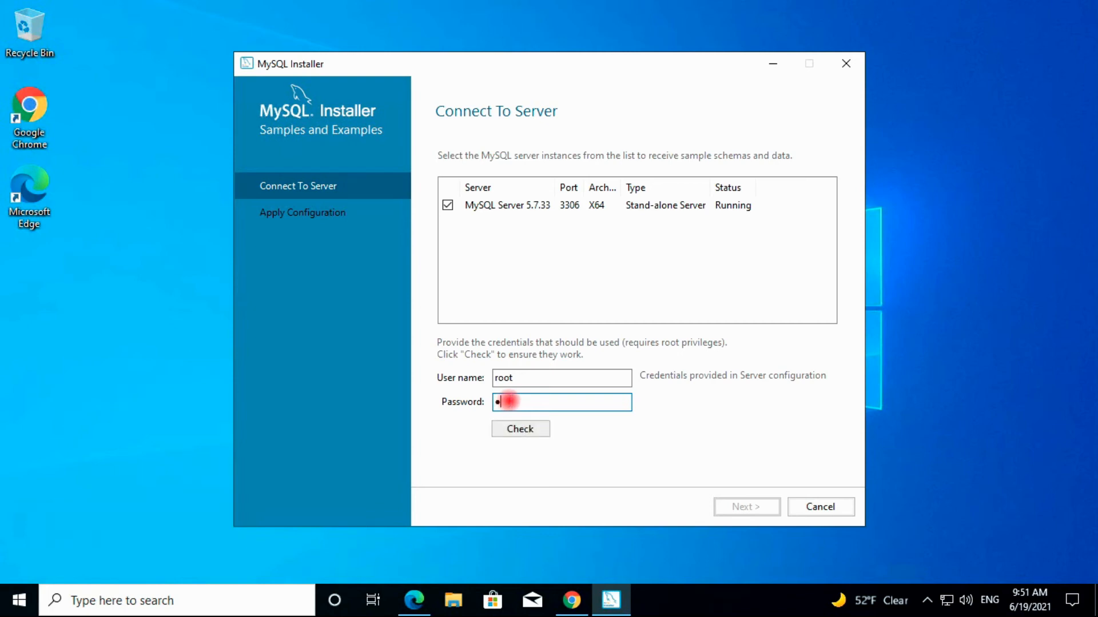
type("oot12345")
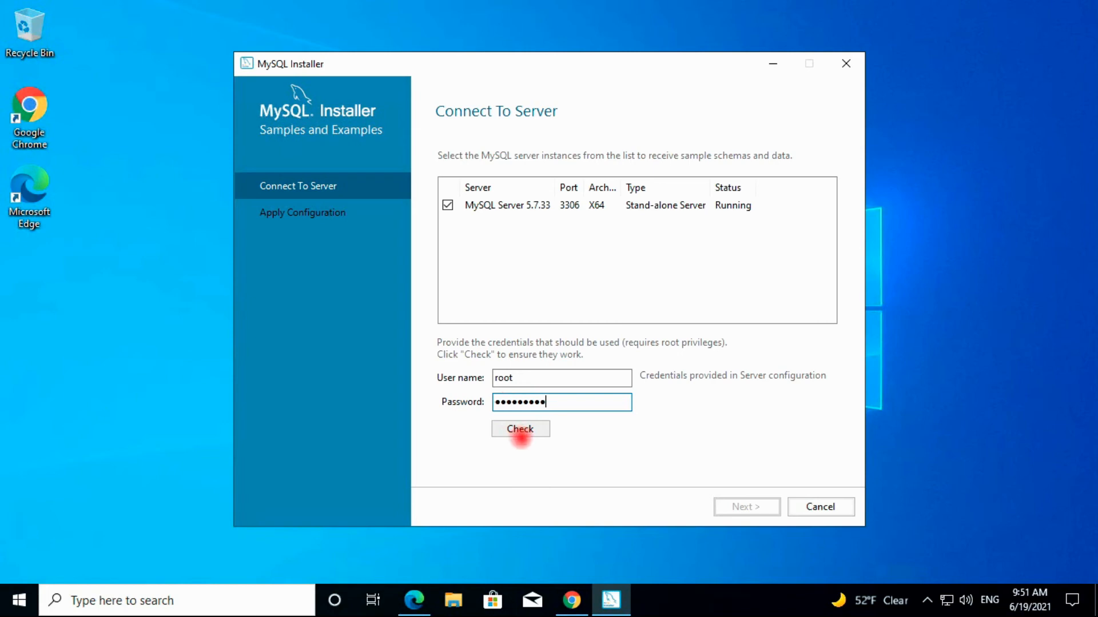
left_click(520, 433)
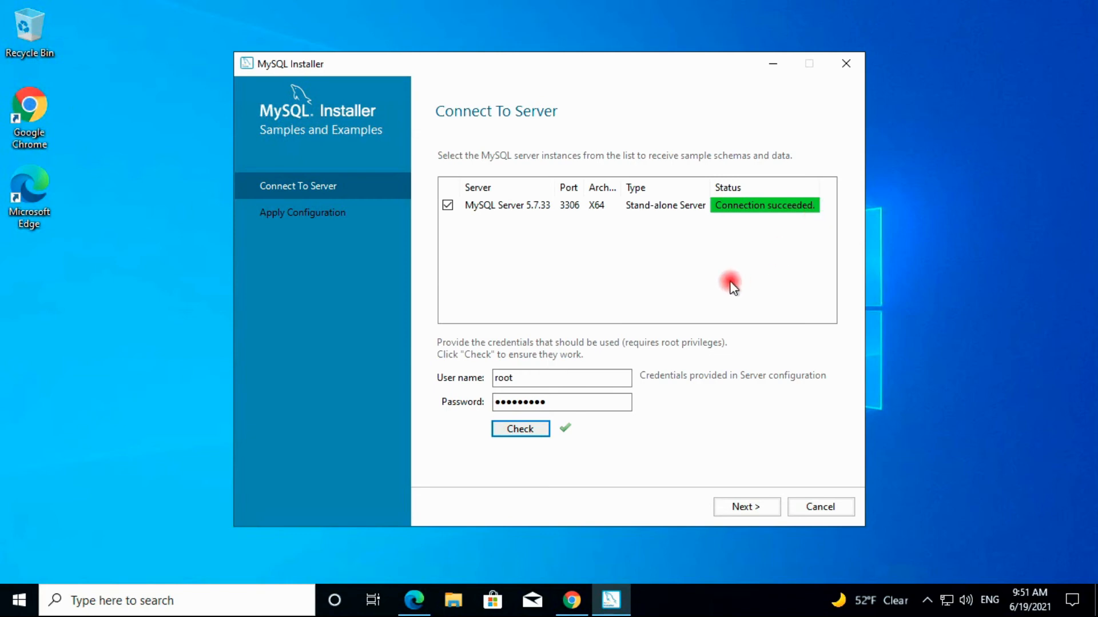
left_click(743, 509)
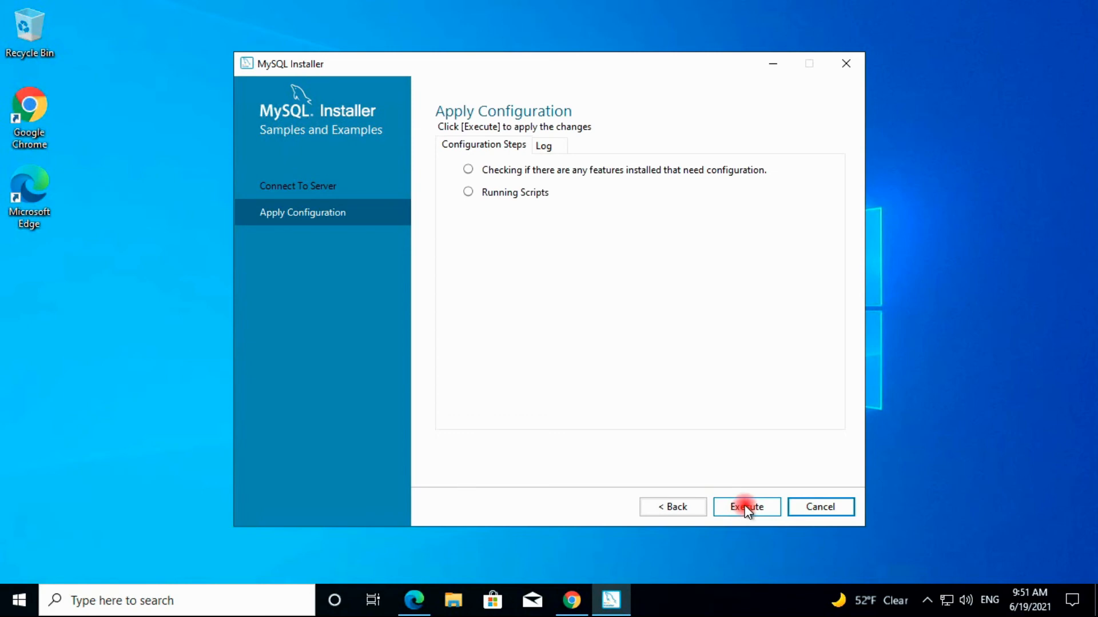
Execute the Samples and Examples 5.7.33 scripts, finish, and continue to Installation Complete
left_click(746, 507)
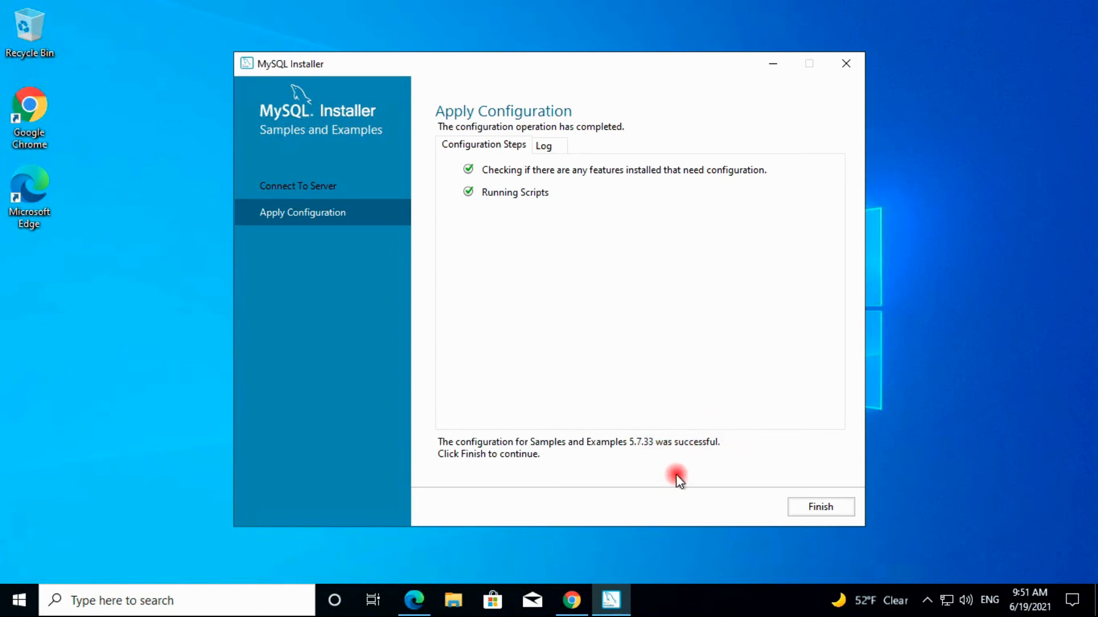
left_click(821, 508)
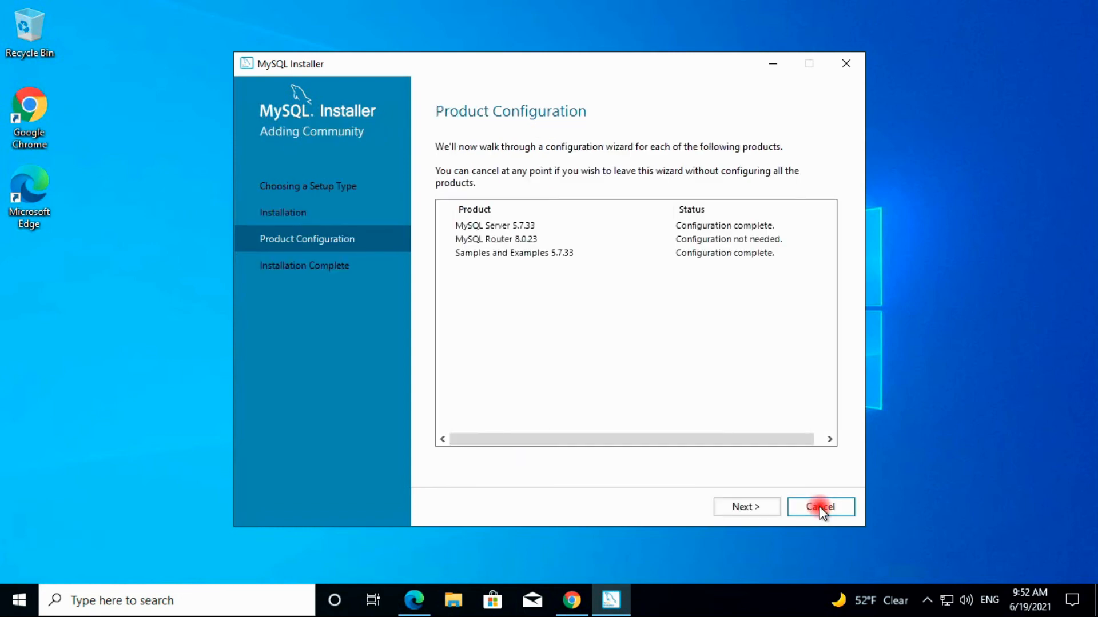
left_click(739, 505)
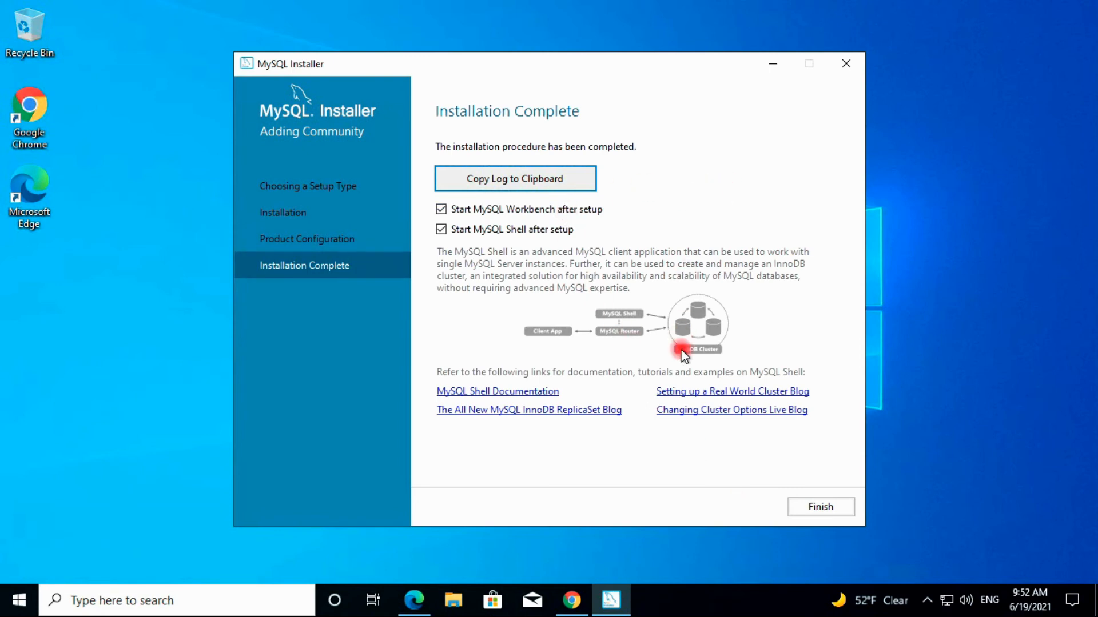
Finish the installer, maximize Workbench, and check the MySQL Shell console before returning to Workbench
left_click(808, 503)
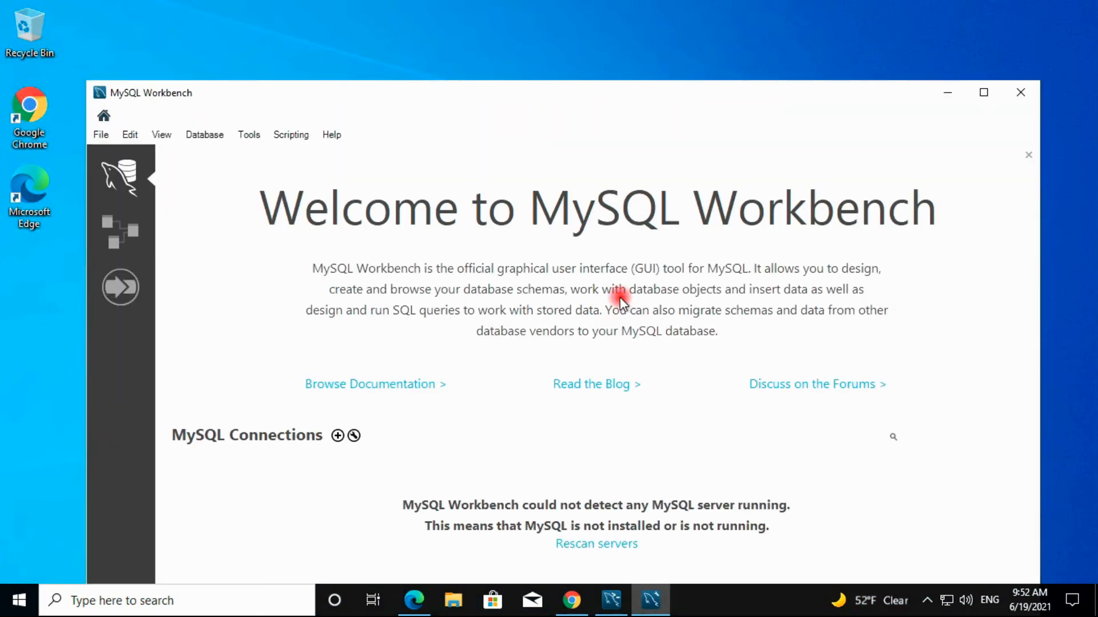
left_click(983, 93)
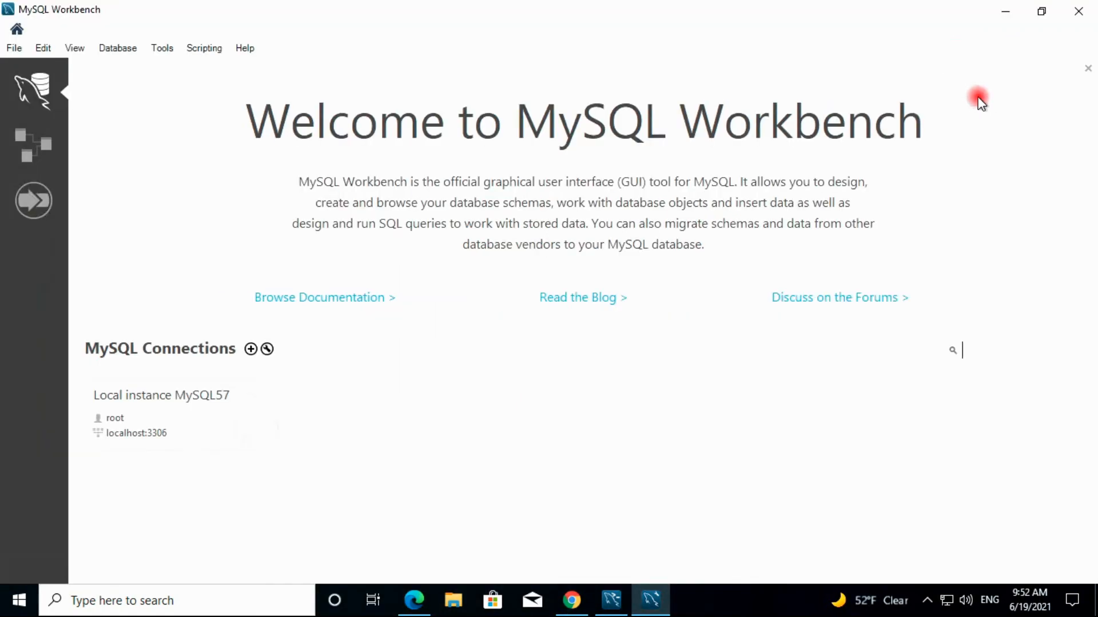
left_click(612, 601)
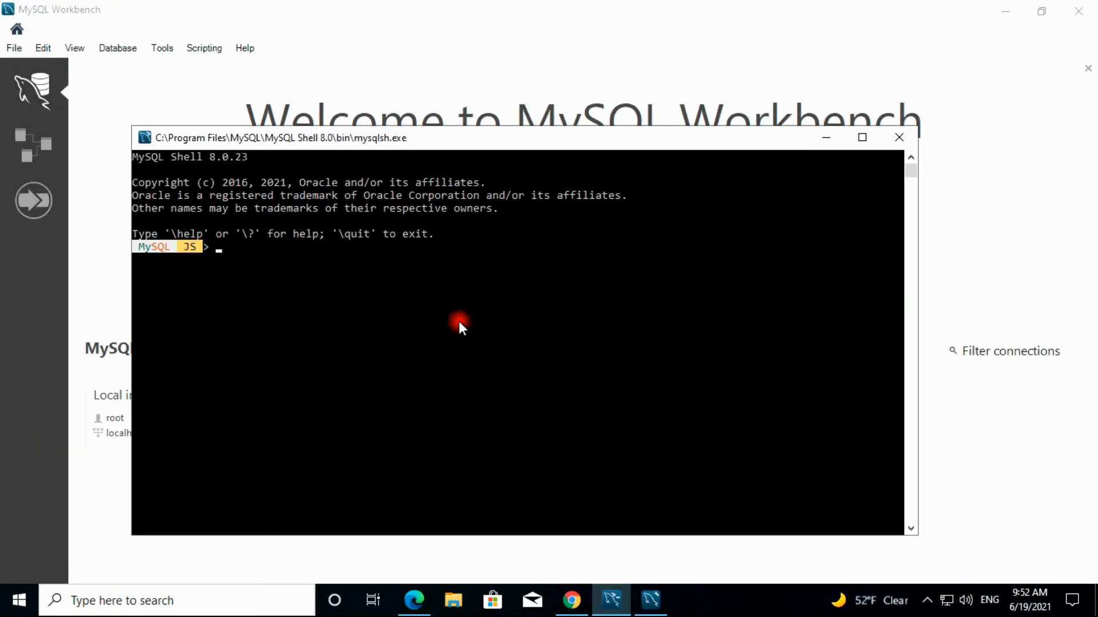
left_click(113, 366)
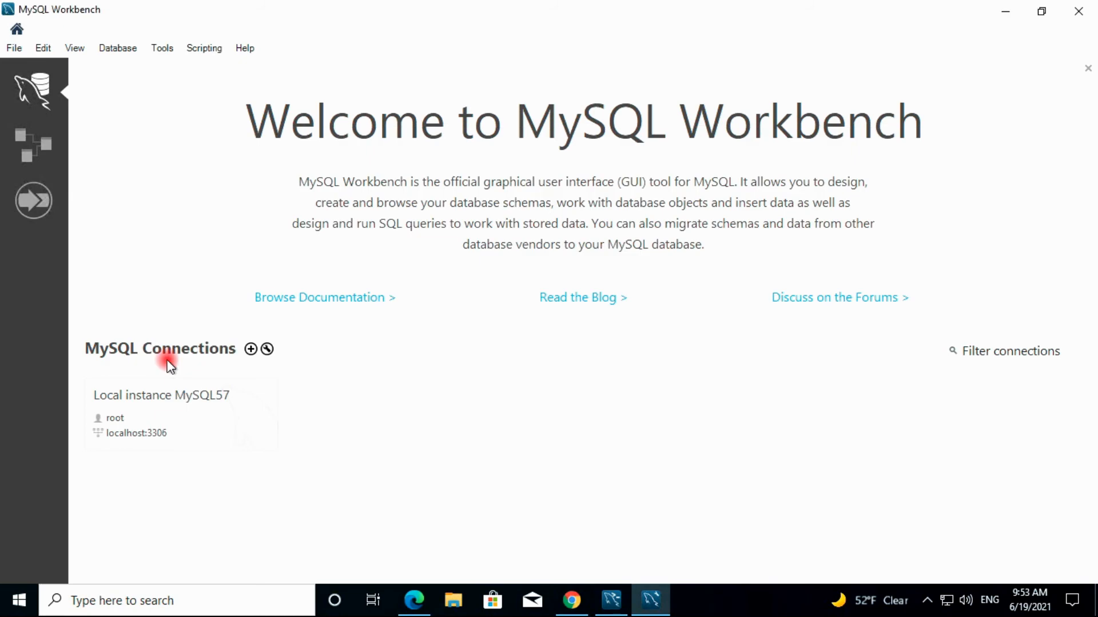
Connect to the Local instance MySQL57 server by entering the root password
left_click(161, 433)
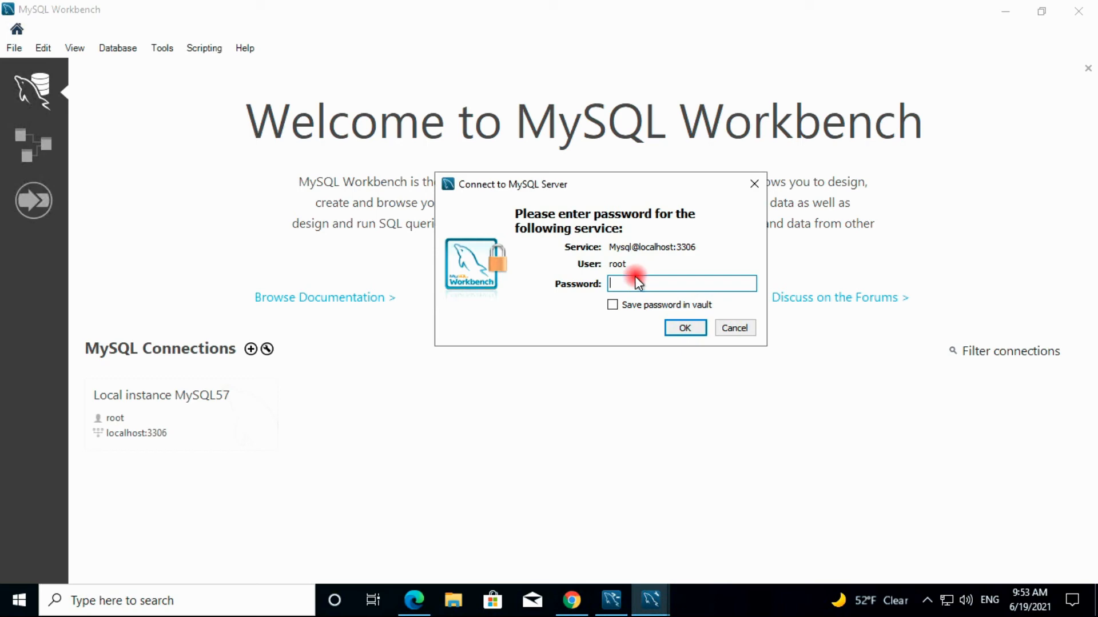
type("*********")
left_click(683, 328)
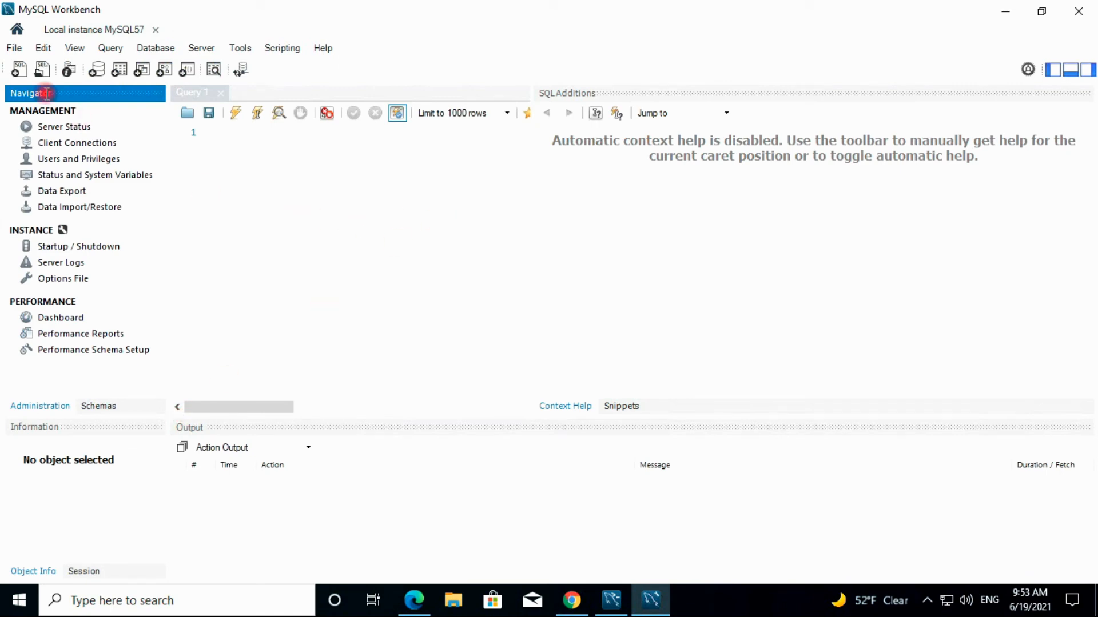
Open the Connect to Database dialog from the Database menu
left_click(15, 51)
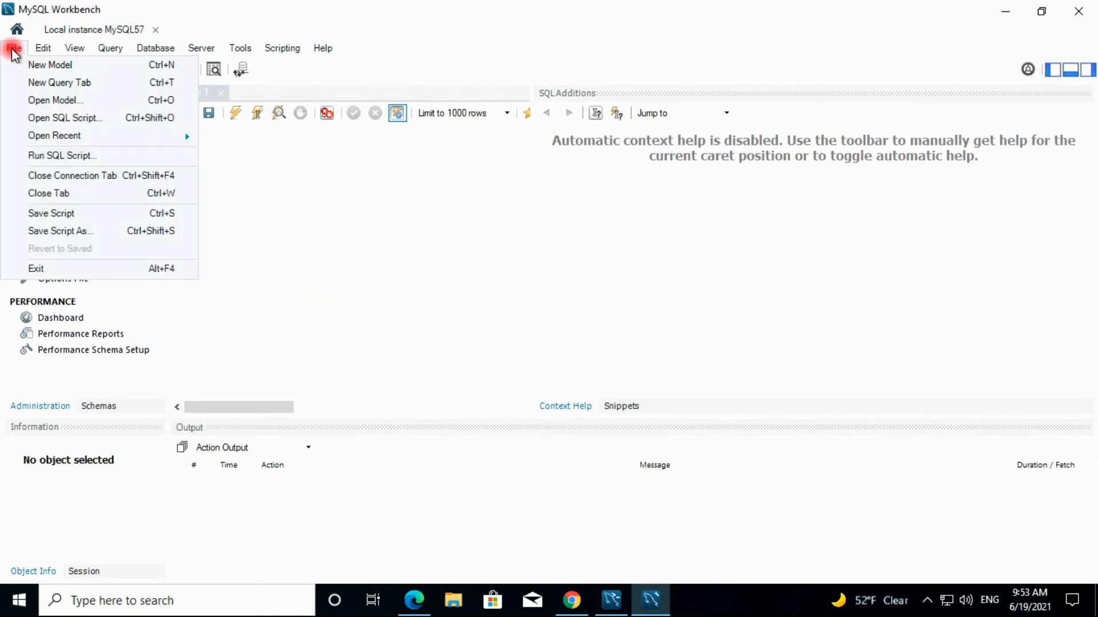
mouse_move(41, 50)
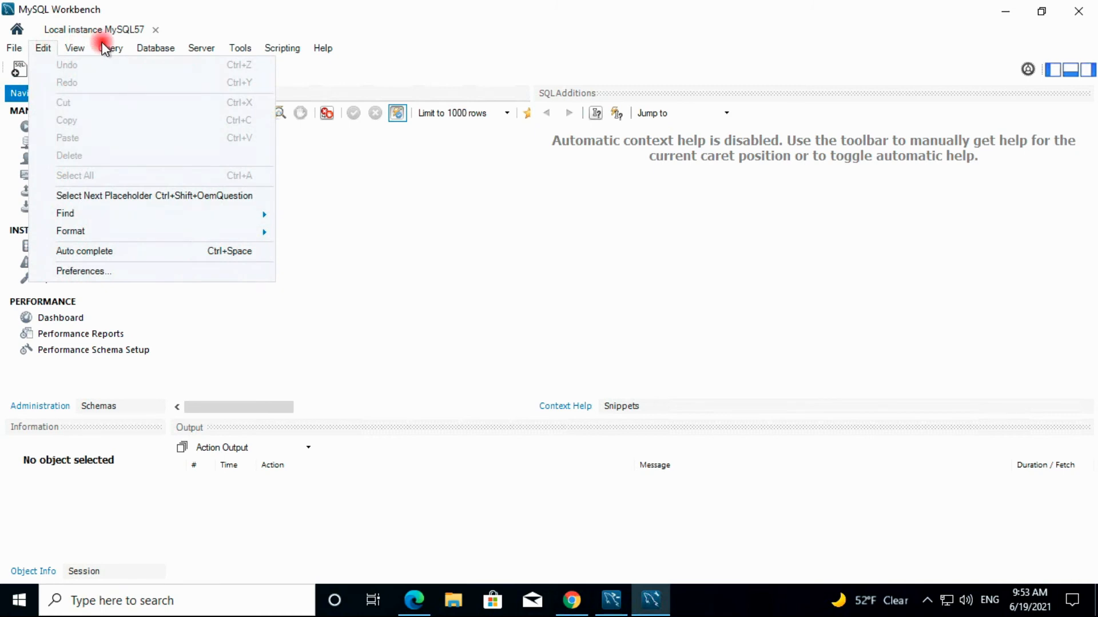
mouse_move(168, 50)
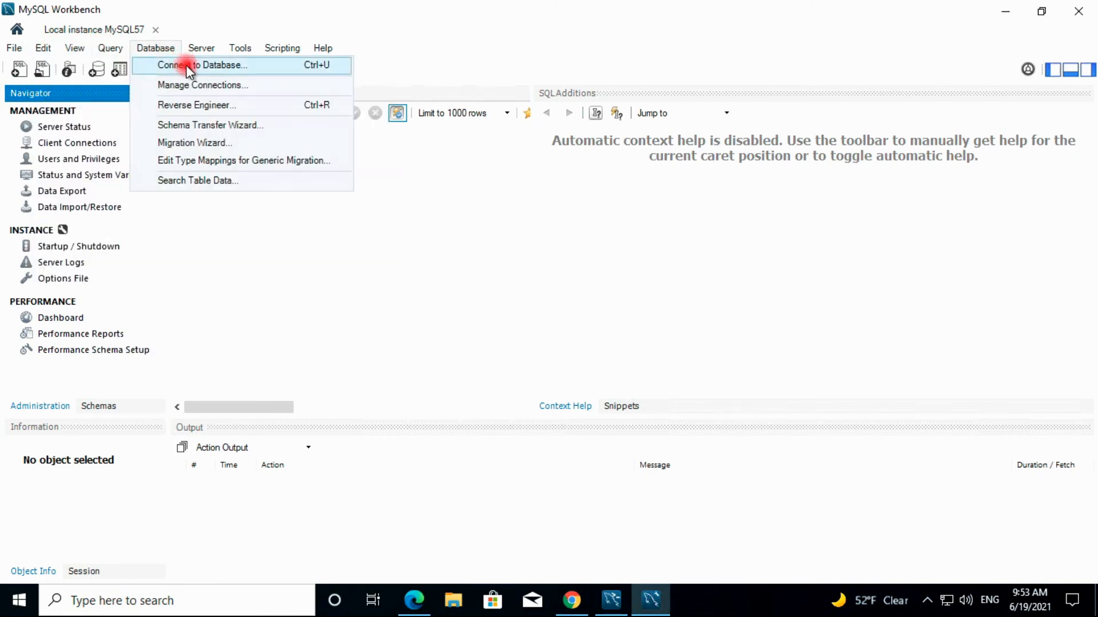
left_click(186, 64)
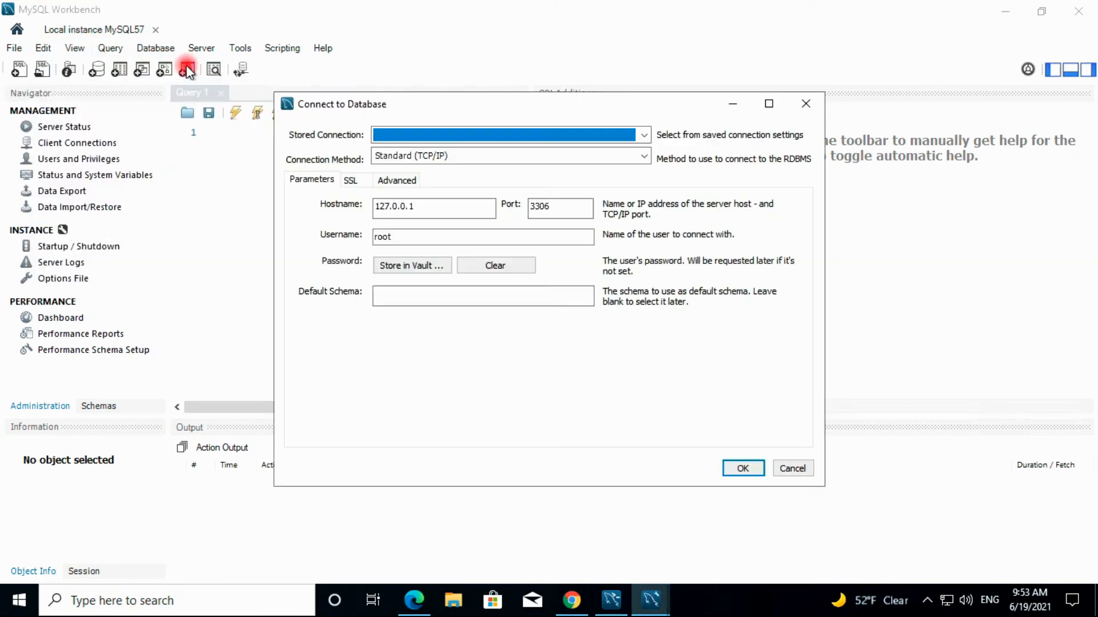
left_click(434, 211)
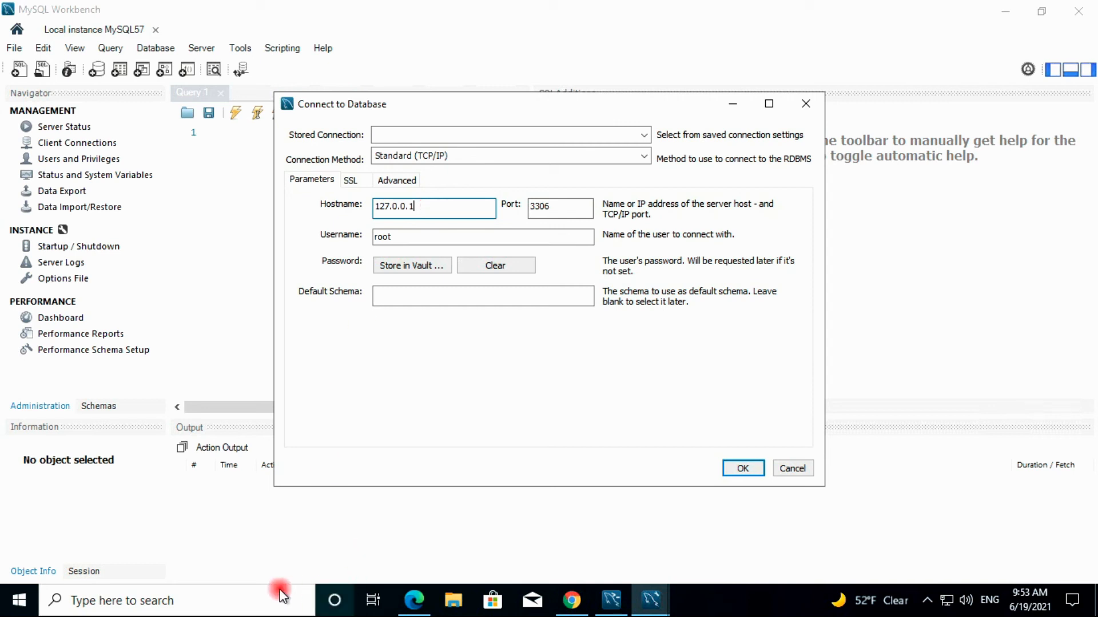
Search for 'cm' and launch Command Prompt
left_click(255, 601)
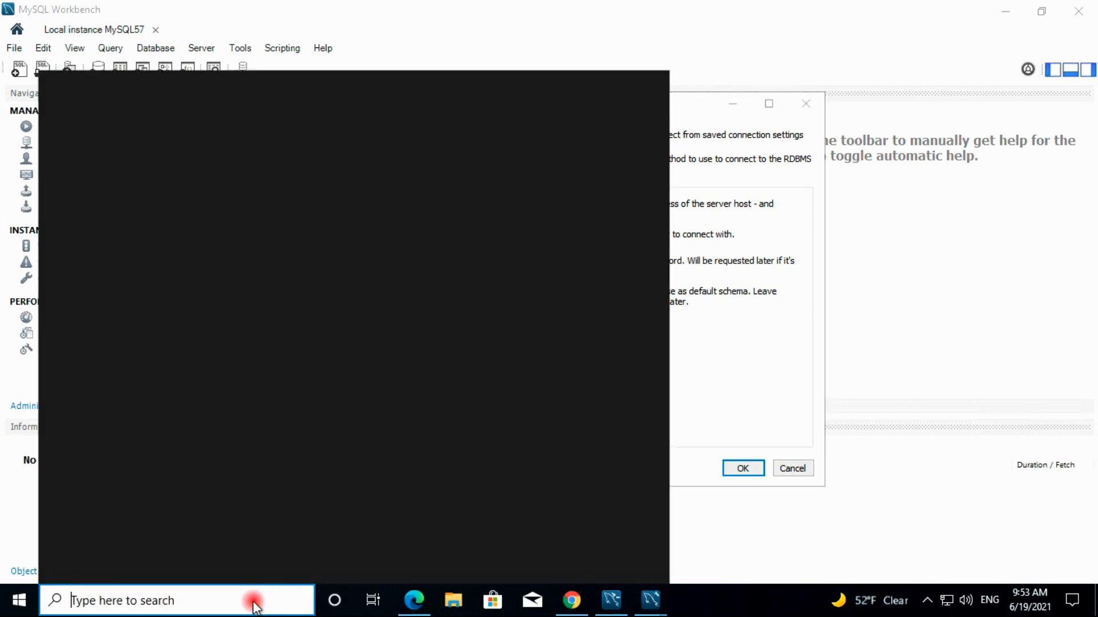
type("cm")
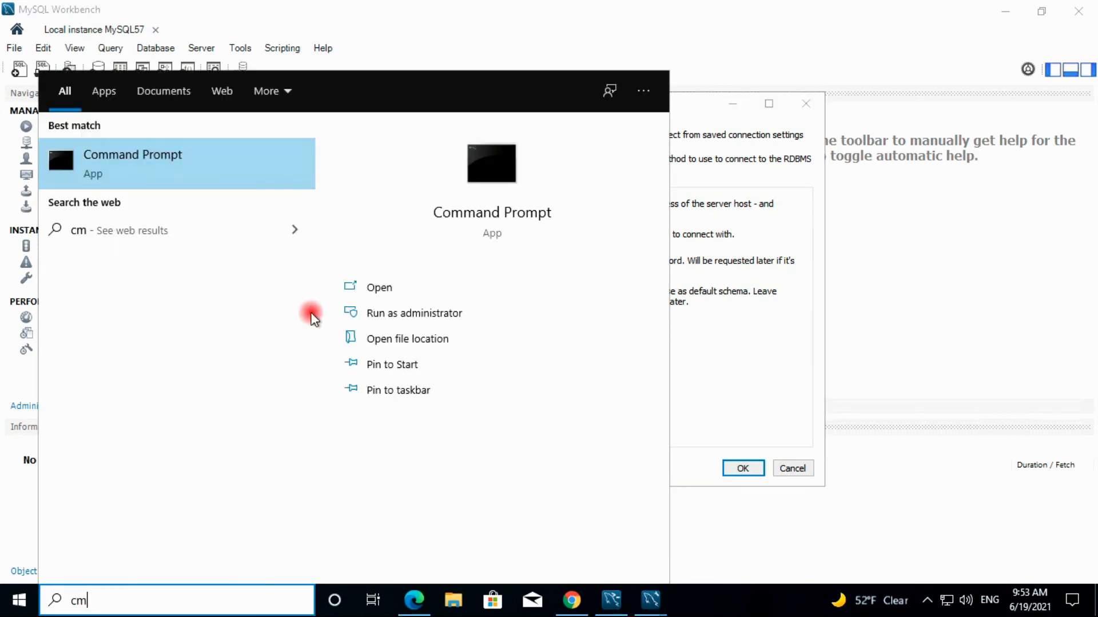
left_click(227, 179)
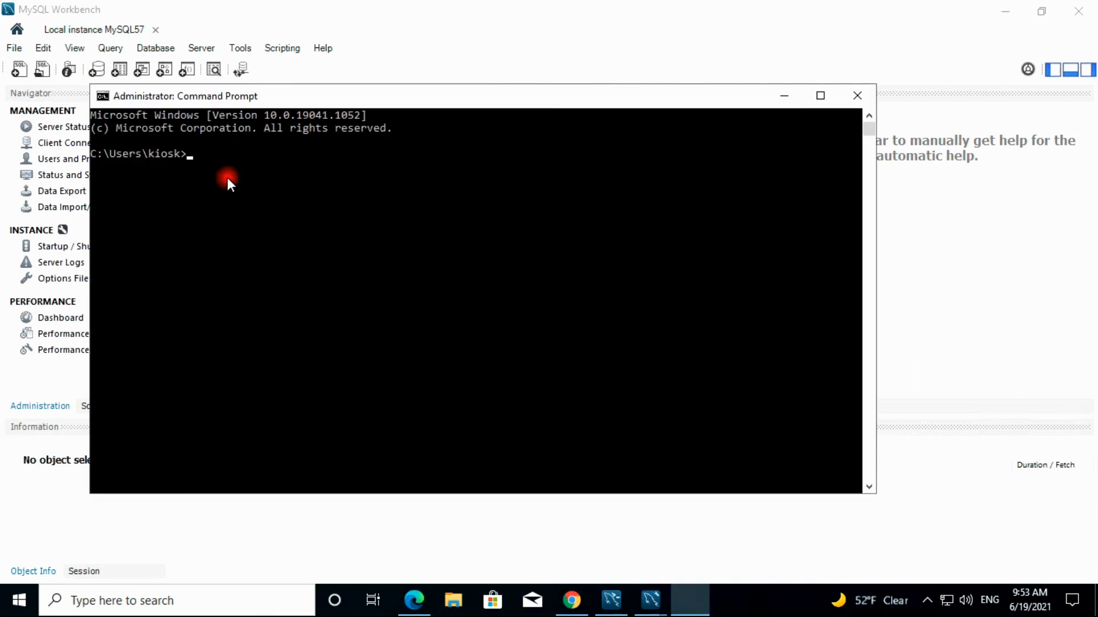
Run ipconfig, copy the IPv4 address 10.0.9.4, and switch back to Workbench
type("ifco")
key("BackSpace")
key("BackSpace")
key("BackSpace")
key("BackSpace")
type("ipconfig")
key("Return")
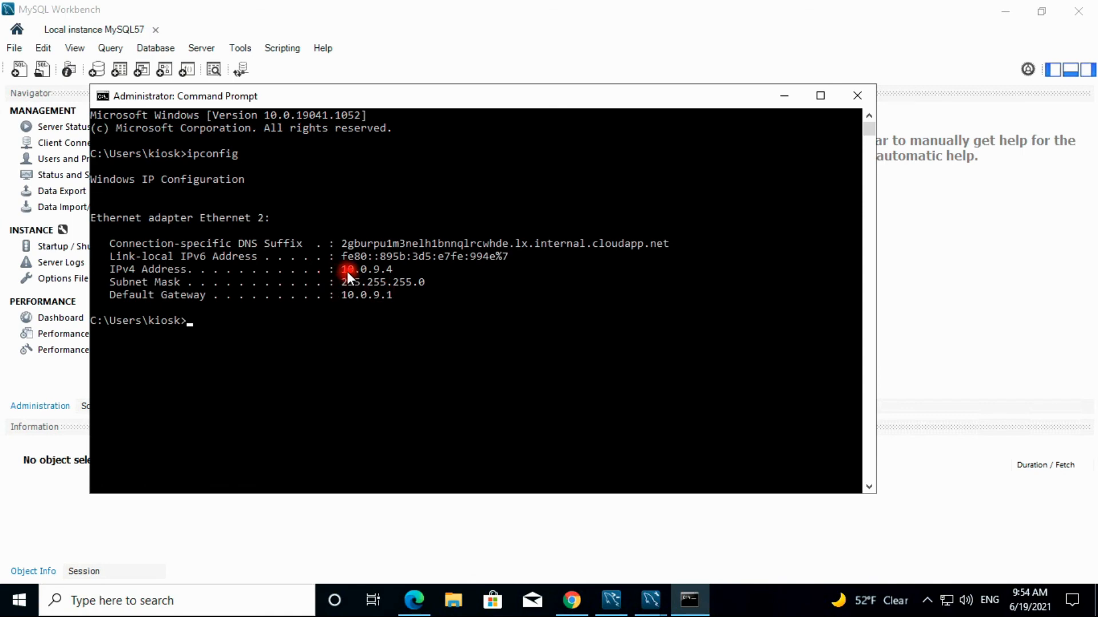
left_click_drag(343, 268, 381, 266)
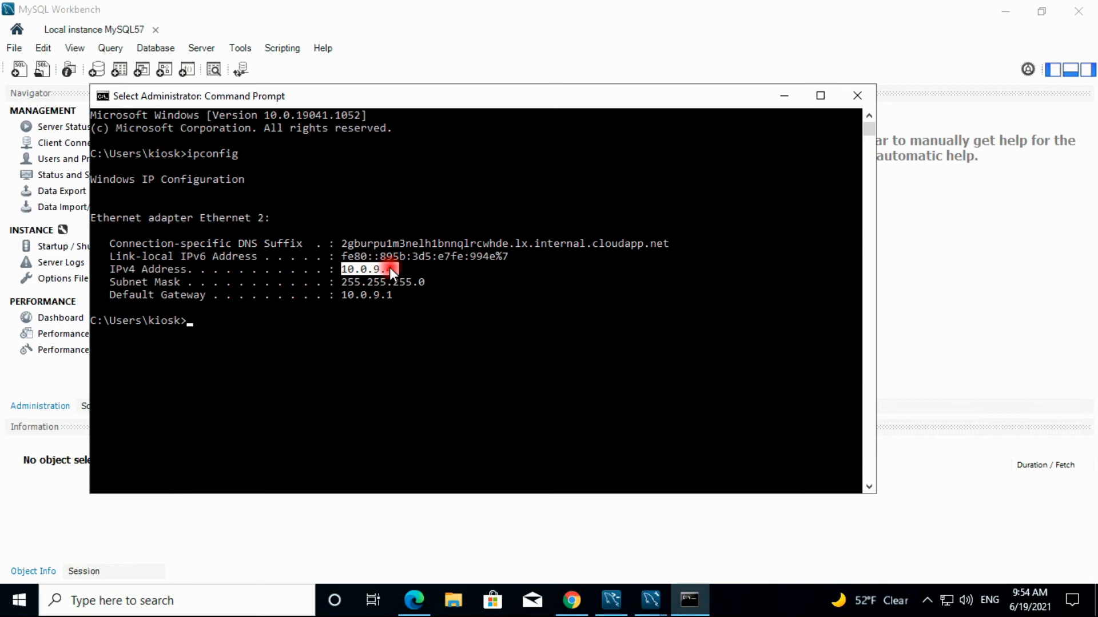
key("ctrl+c")
key("alt+Tab")
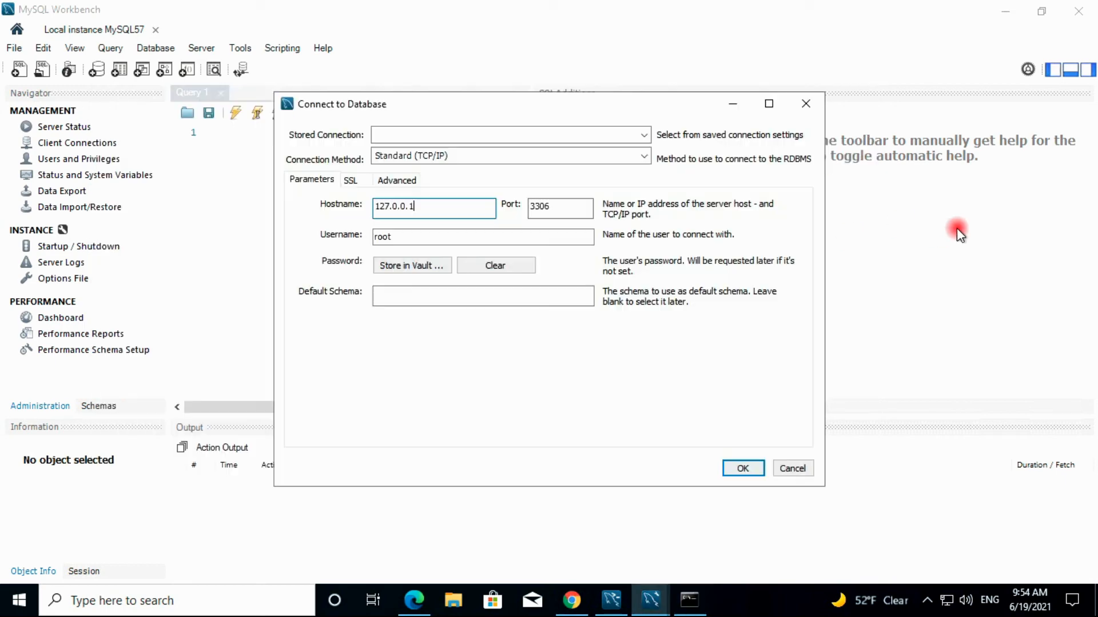
Set the hostname to 10.0.9.4 and connect as root with the password, getting access denied
key("BackSpace")
key("BackSpace")
key("BackSpace")
key("BackSpace")
key("BackSpace")
key("BackSpace")
key("BackSpace")
key("BackSpace")
key("BackSpace")
type("10.0.9.4")
left_click(741, 469)
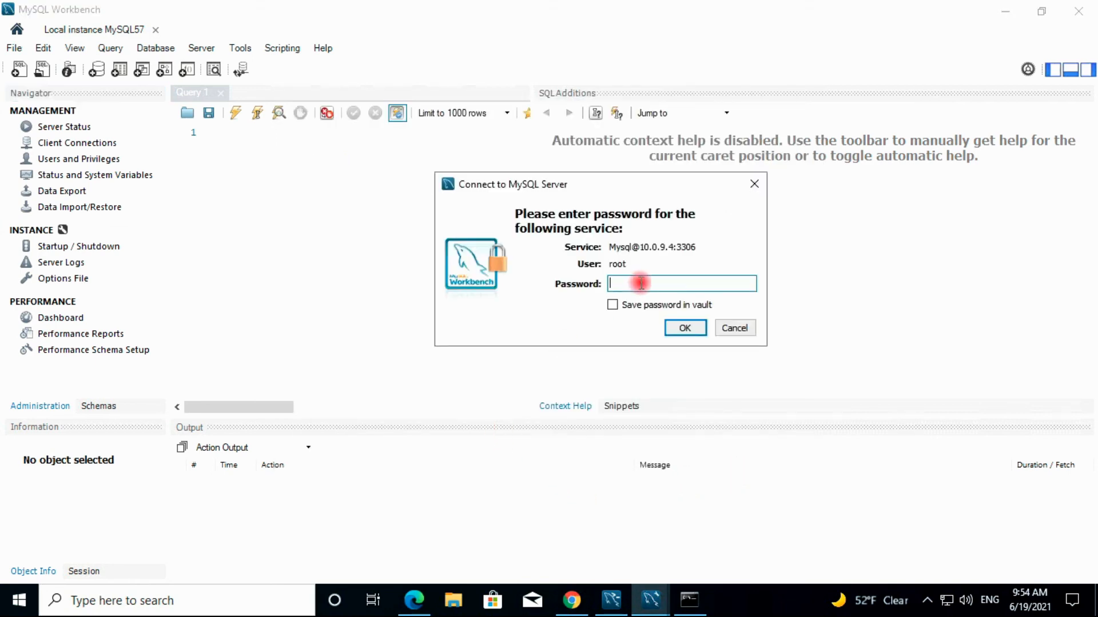
type("*********")
left_click(676, 330)
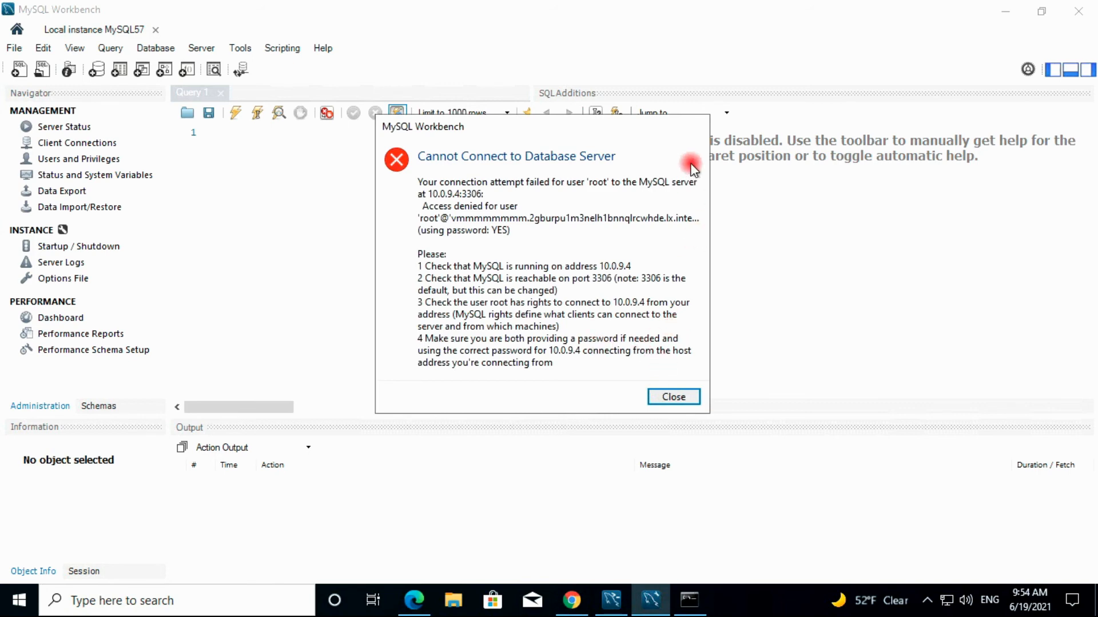
Close the Cannot Connect to Database Server error dialog
left_click(662, 392)
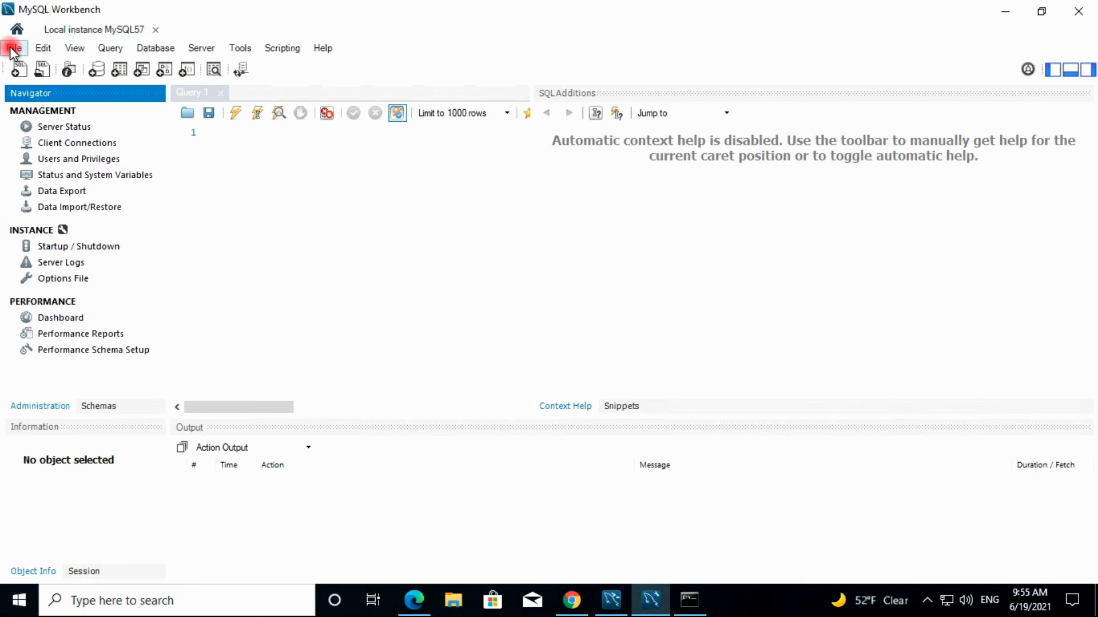
Open another Local instance MySQL57 session from Home, then return to the Home tab
left_click(17, 28)
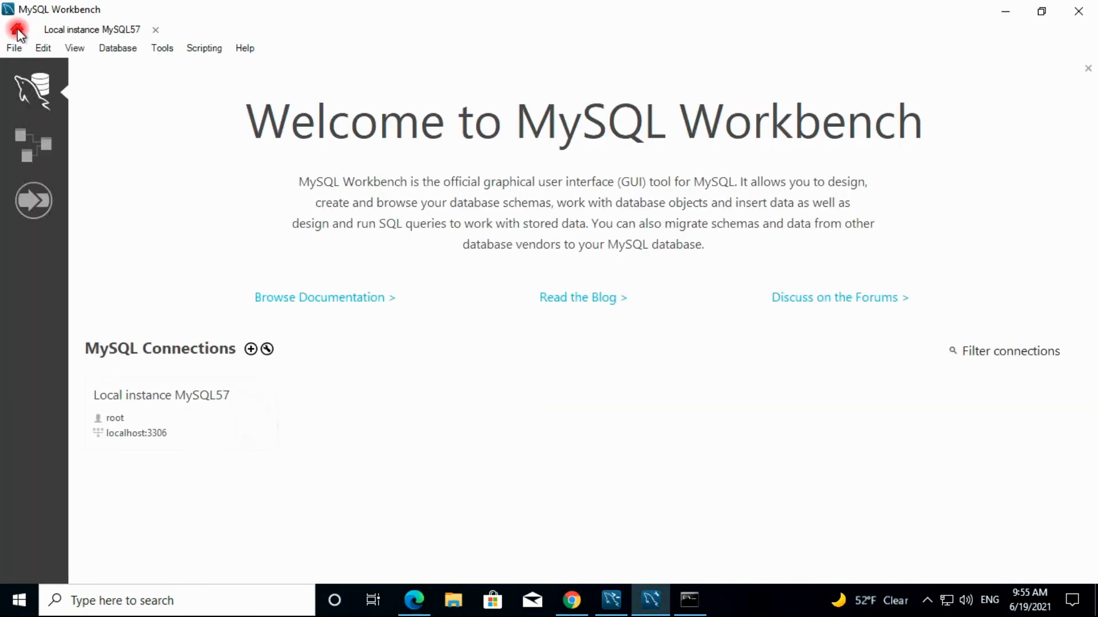
left_click(180, 408)
right_click(180, 408)
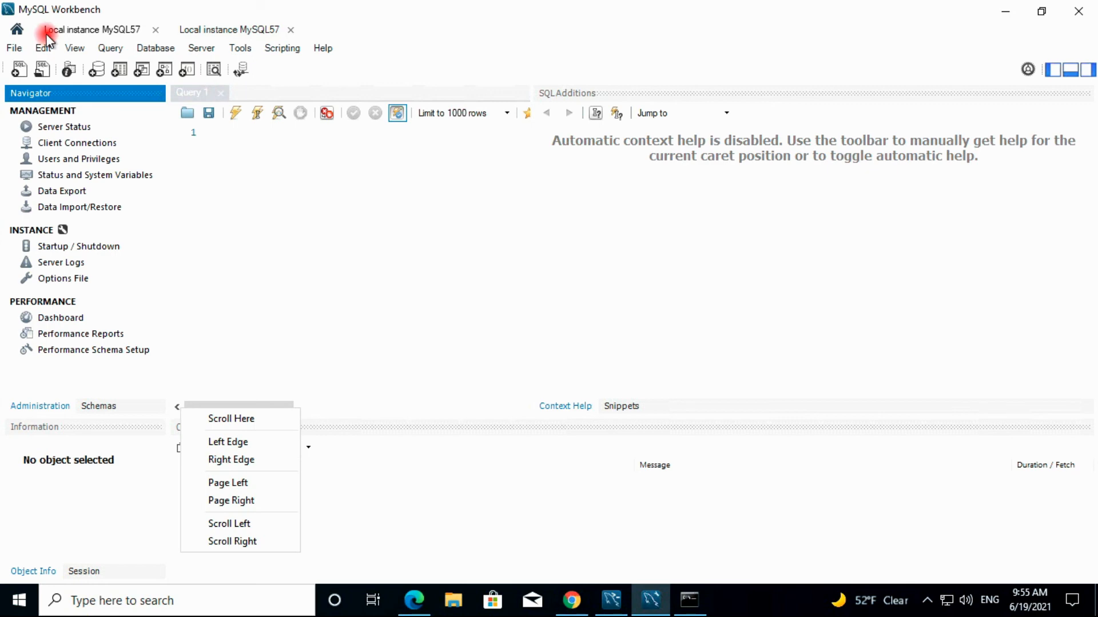
left_click(18, 29)
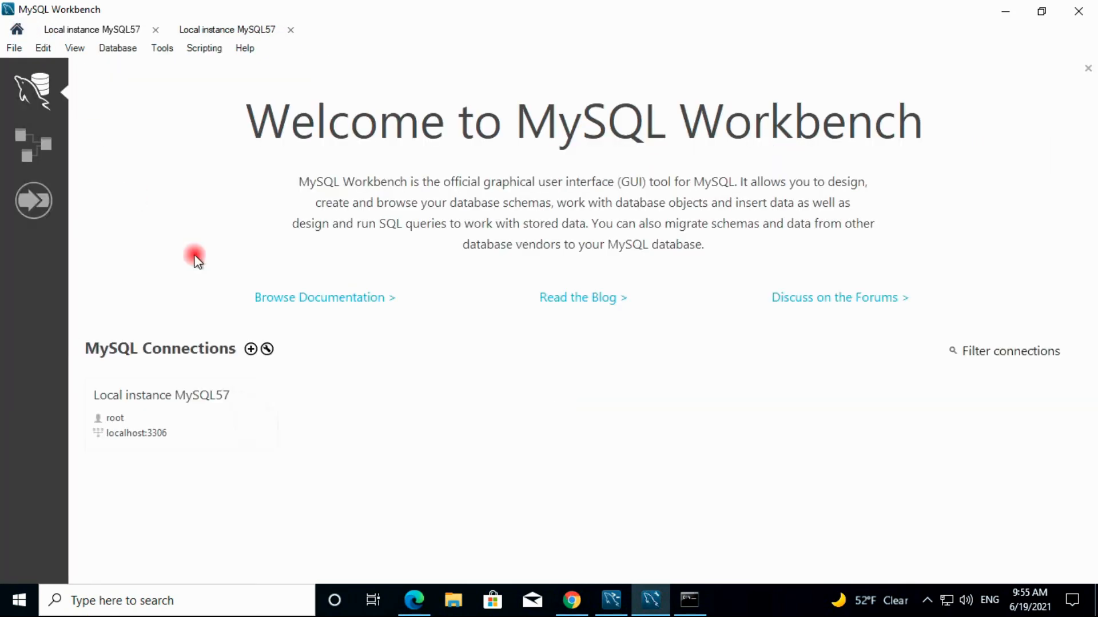
Review the Local instance connection's settings (localhost, port 3306, root) and close them
right_click(203, 408)
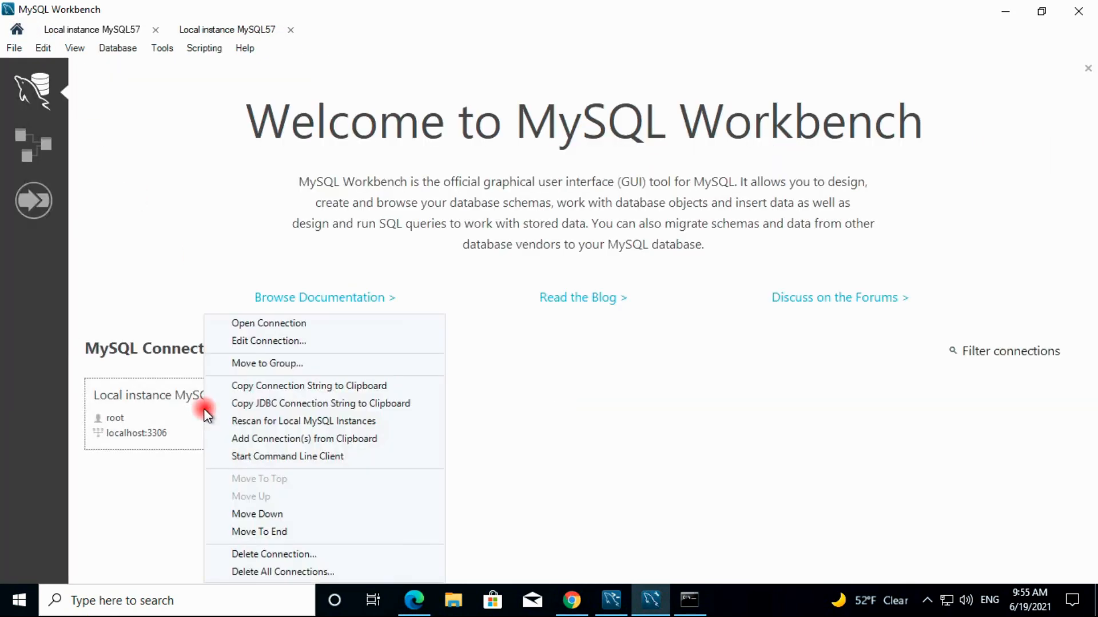
left_click(286, 342)
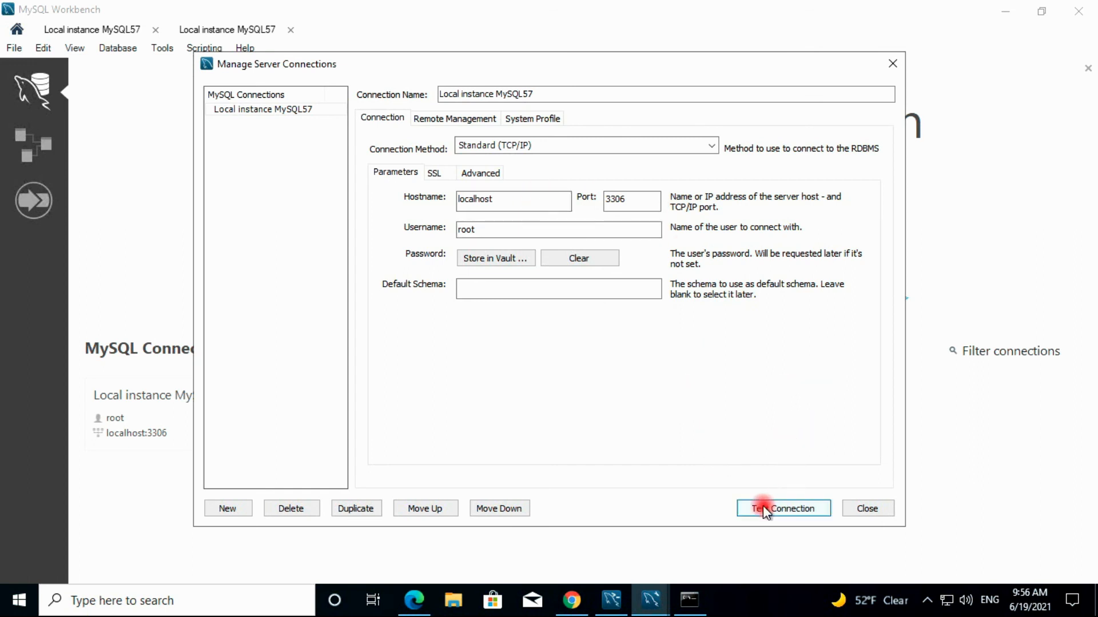
left_click(892, 63)
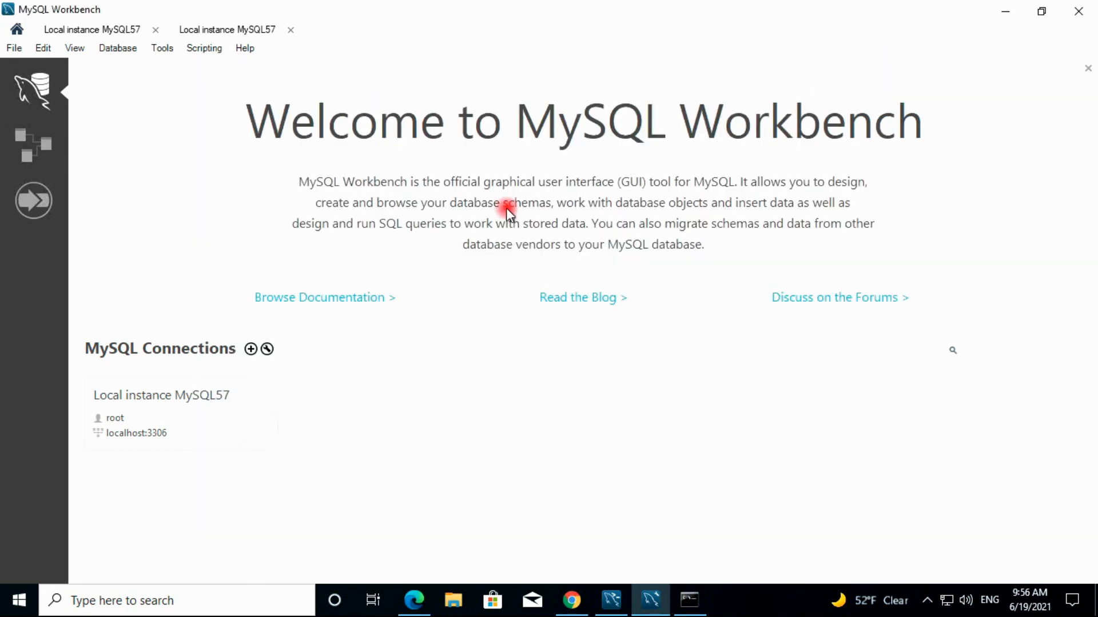
Open a new Local instance MySQL57 session and write 'show databases' in Query 1 using autocomplete
left_click(163, 410)
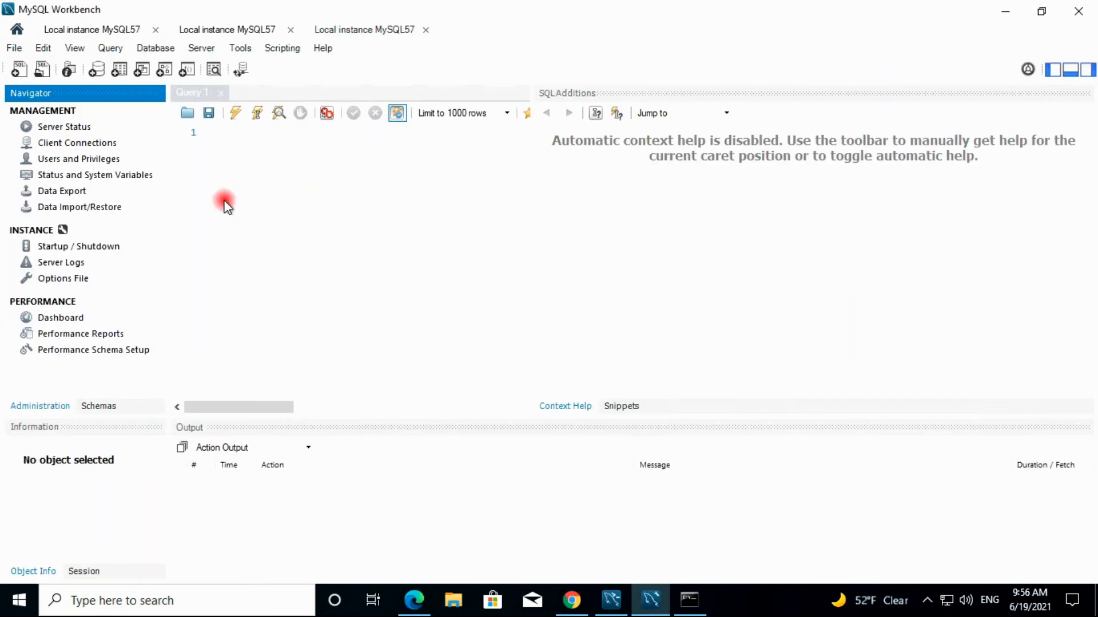
left_click(236, 138)
type("show")
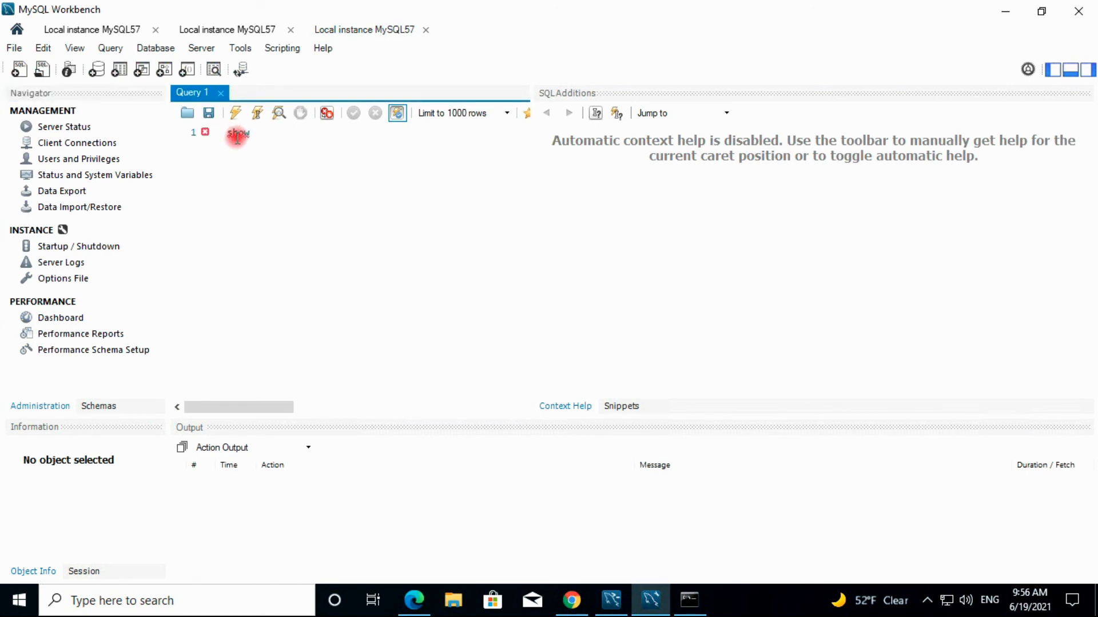
type(" data")
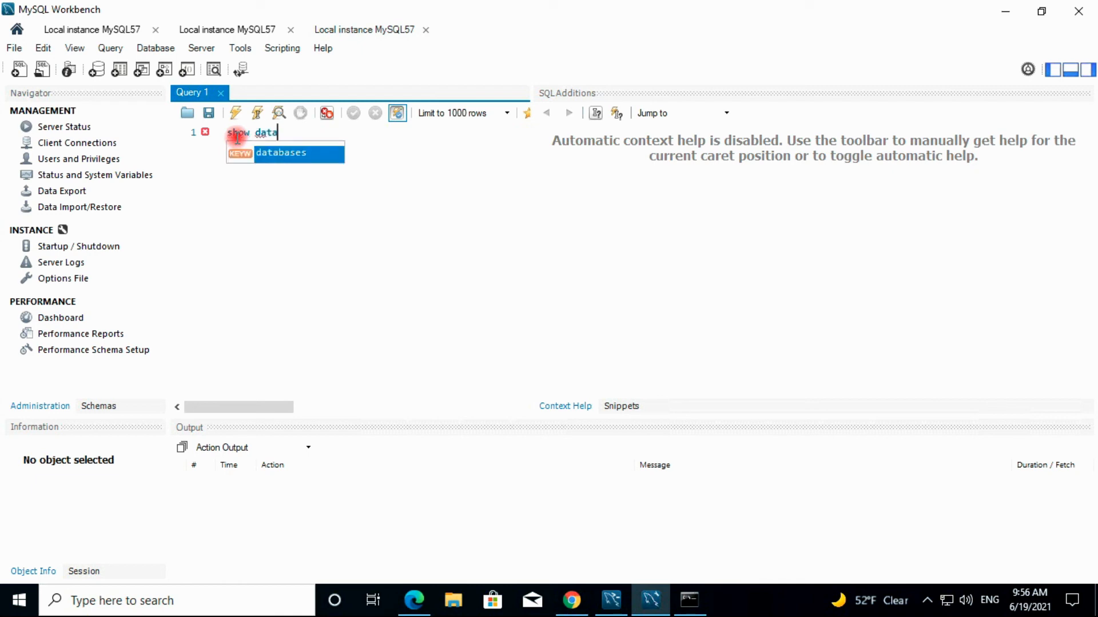
double_click(290, 155)
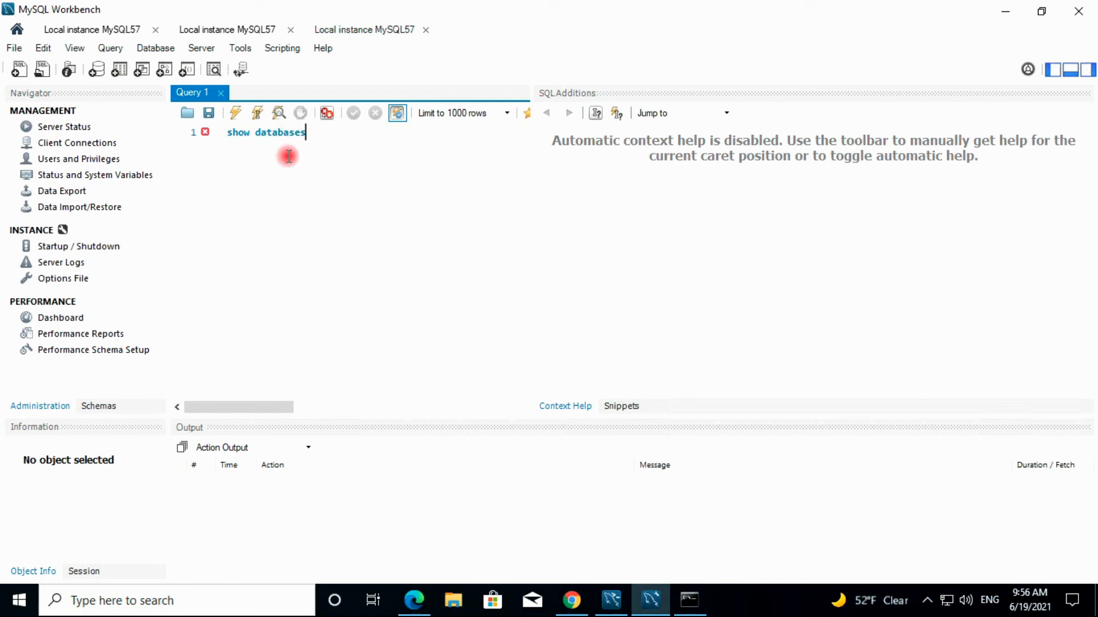
Execute show databases to list the six schemas, then add a closing semicolon
left_click(256, 113)
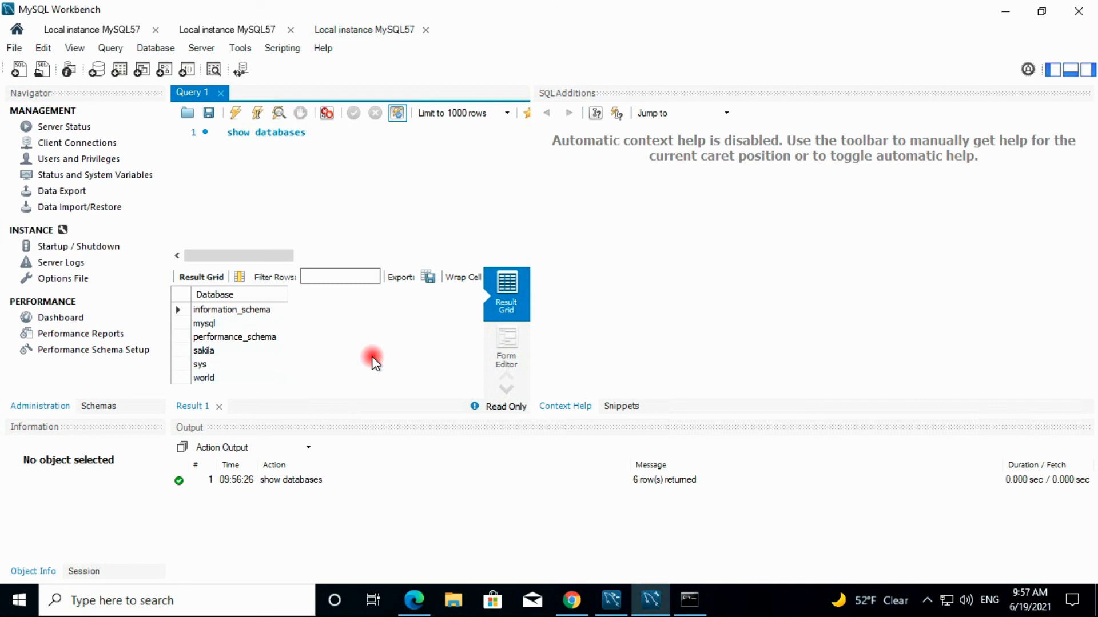
type(";")
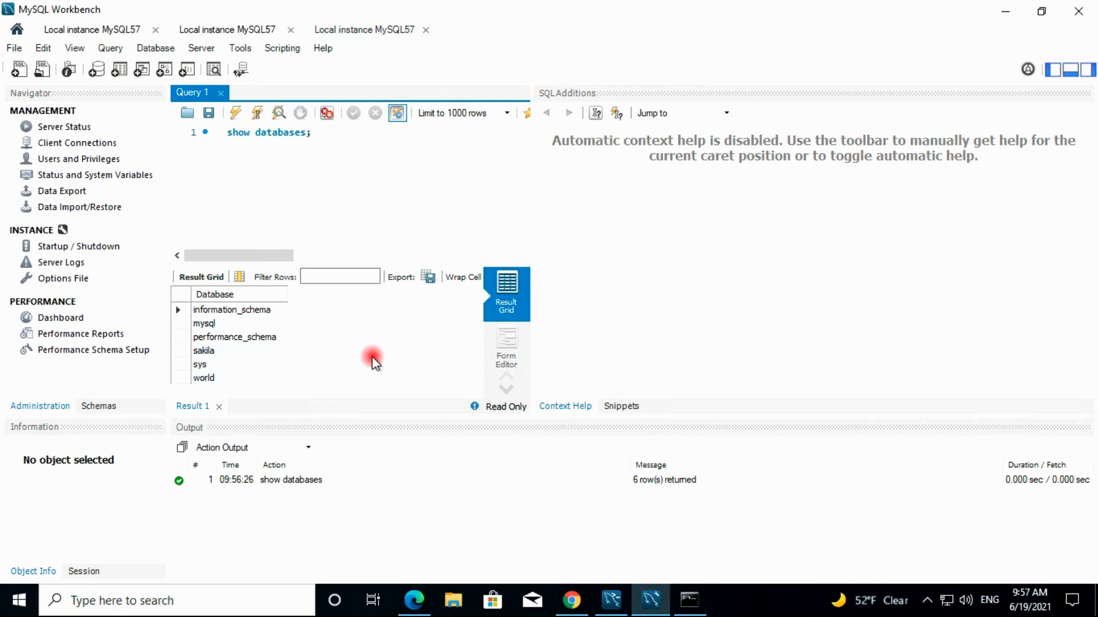